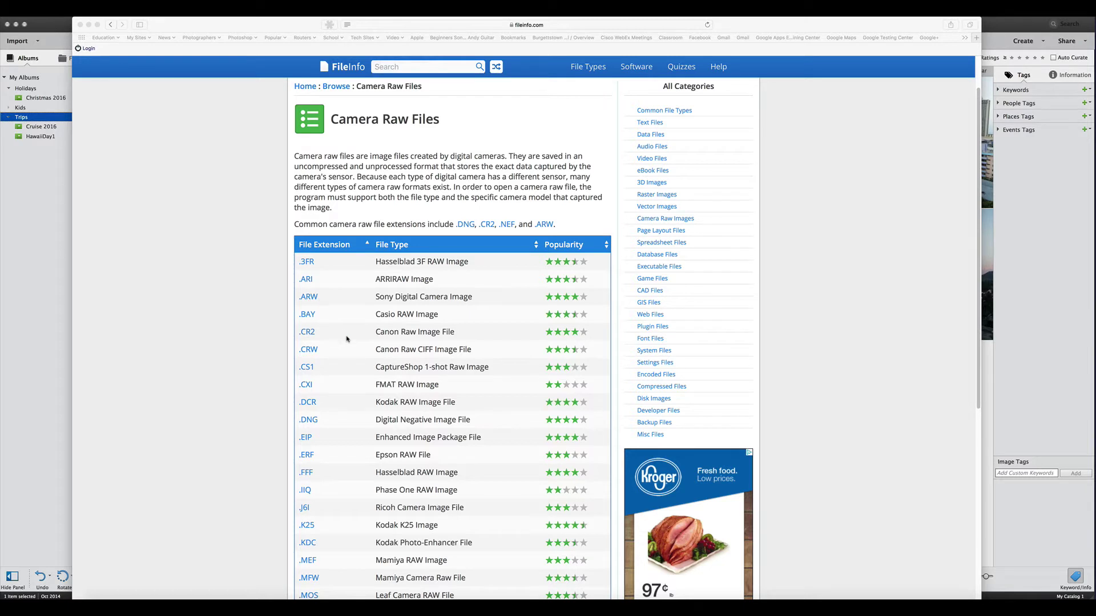
{"action": "scroll", "coordinate": [347, 339], "scroll_direction": "down", "scroll_amount": 1}
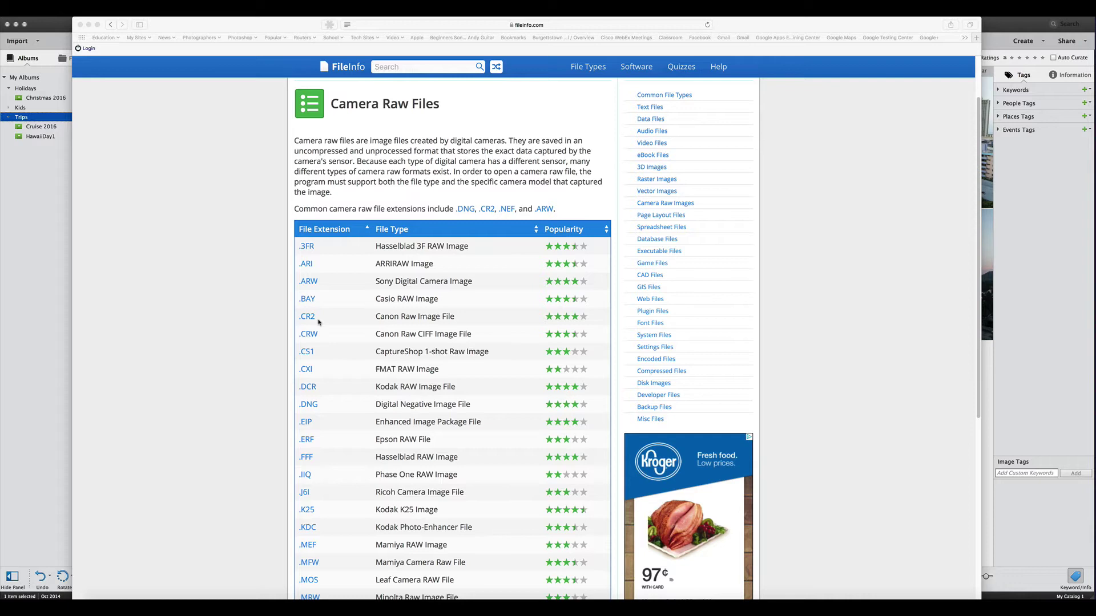
{"action": "scroll", "coordinate": [318, 321], "scroll_direction": "down", "scroll_amount": 1}
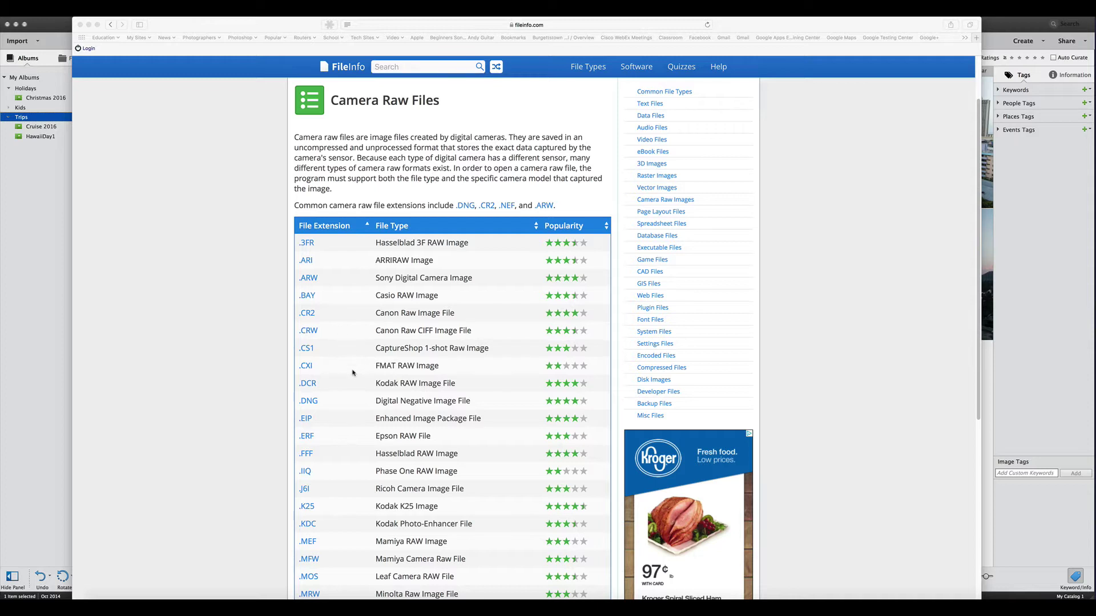
{"action": "scroll", "coordinate": [352, 374], "scroll_direction": "down", "scroll_amount": 2}
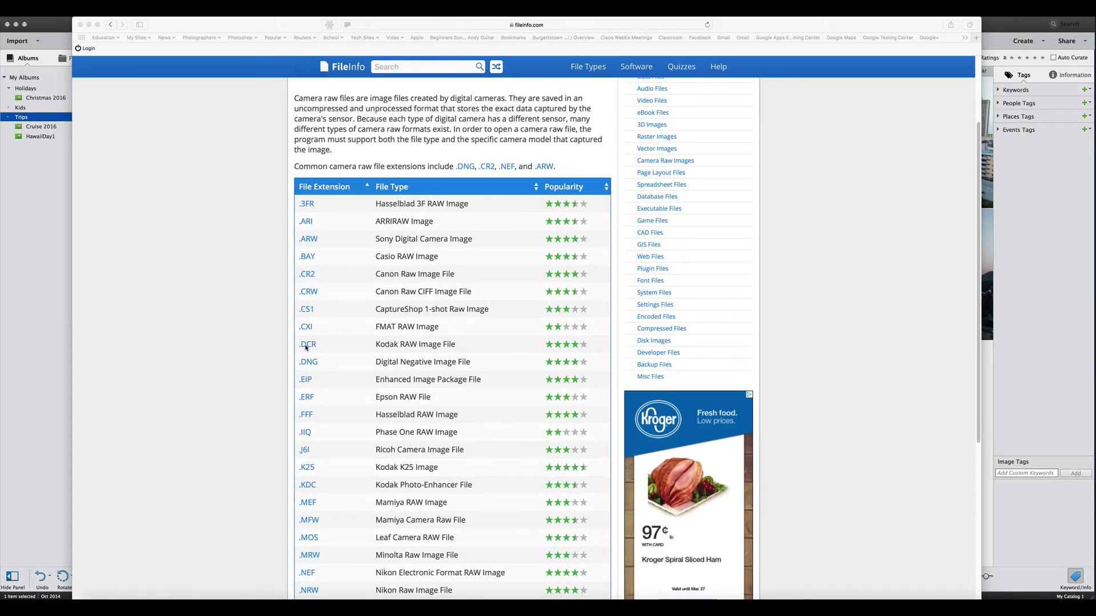
{"action": "scroll", "coordinate": [348, 365], "scroll_direction": "down", "scroll_amount": 3}
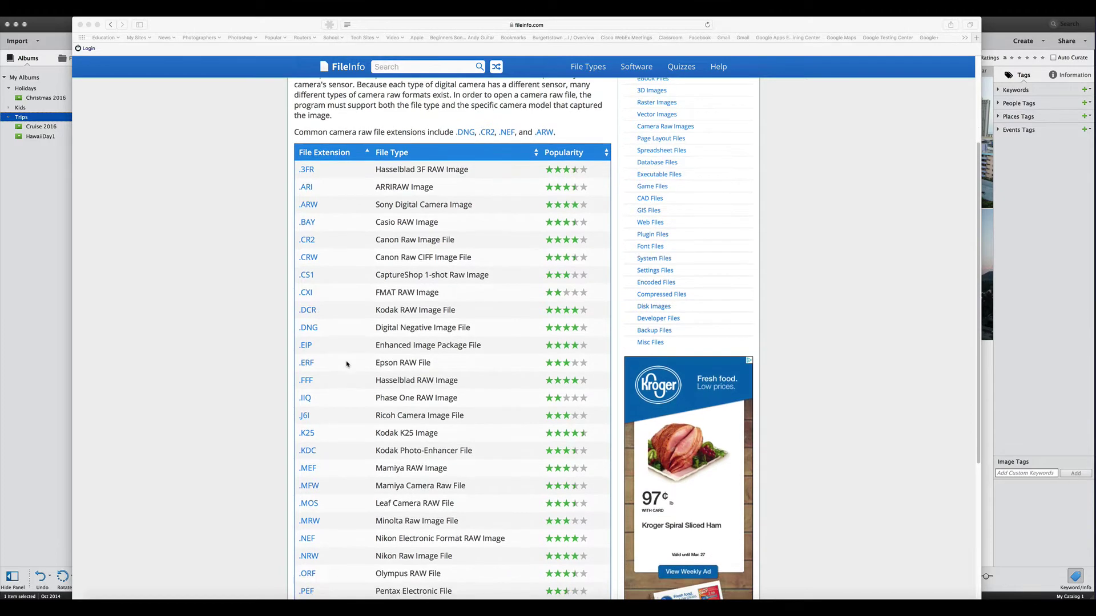
{"action": "scroll", "coordinate": [348, 364], "scroll_direction": "down", "scroll_amount": 7}
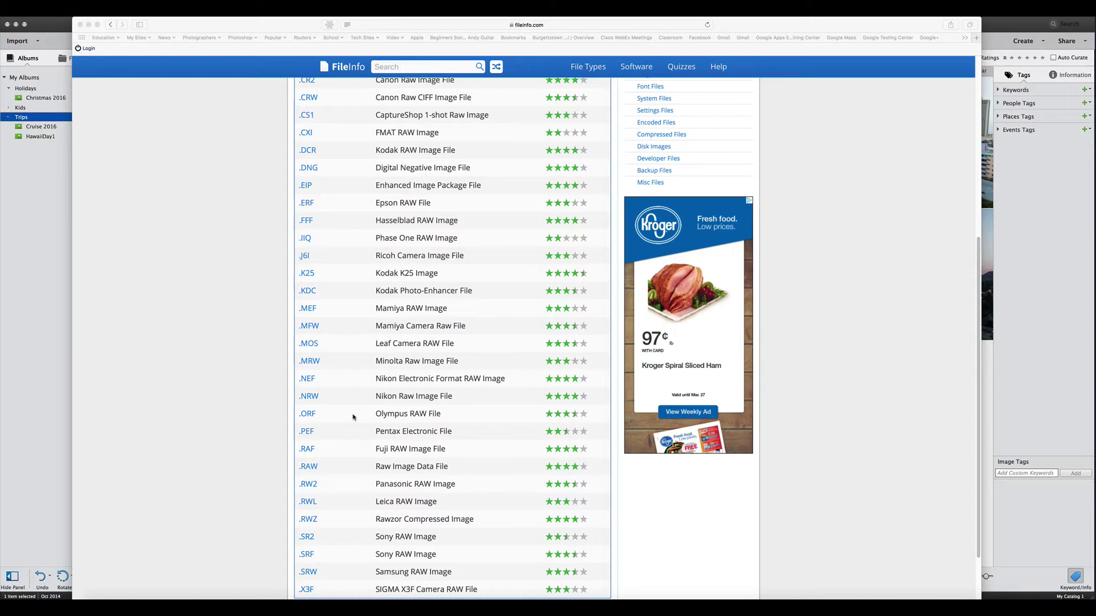
{"action": "scroll", "coordinate": [352, 418], "scroll_direction": "up", "scroll_amount": 3}
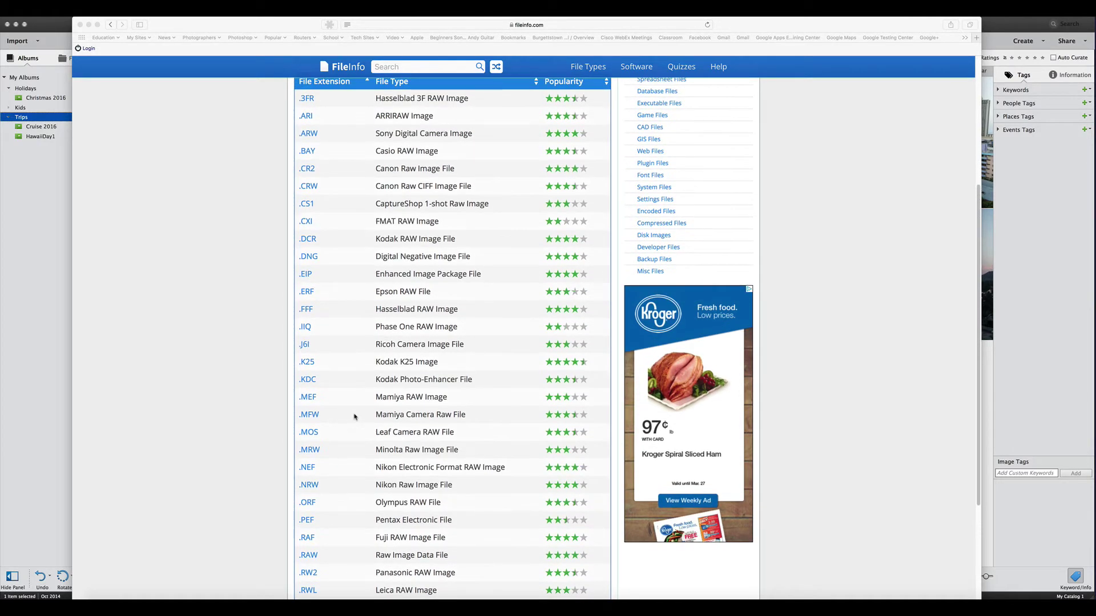
{"action": "scroll", "coordinate": [354, 417], "scroll_direction": "up", "scroll_amount": 5}
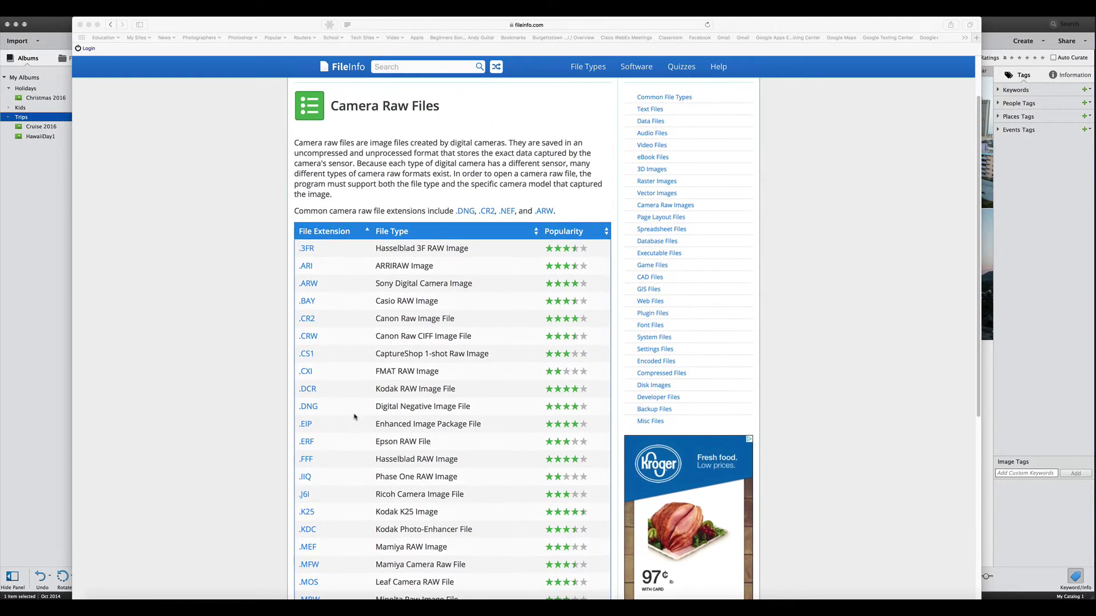
{"action": "scroll", "coordinate": [354, 417], "scroll_direction": "up", "scroll_amount": 2}
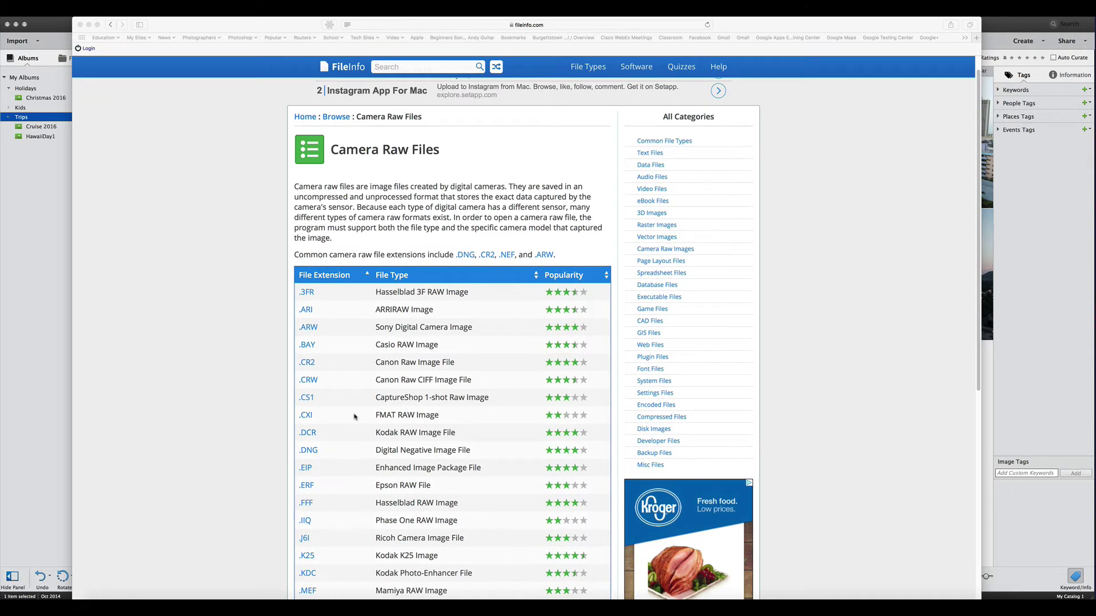
{"action": "scroll", "coordinate": [355, 418], "scroll_direction": "down", "scroll_amount": 2}
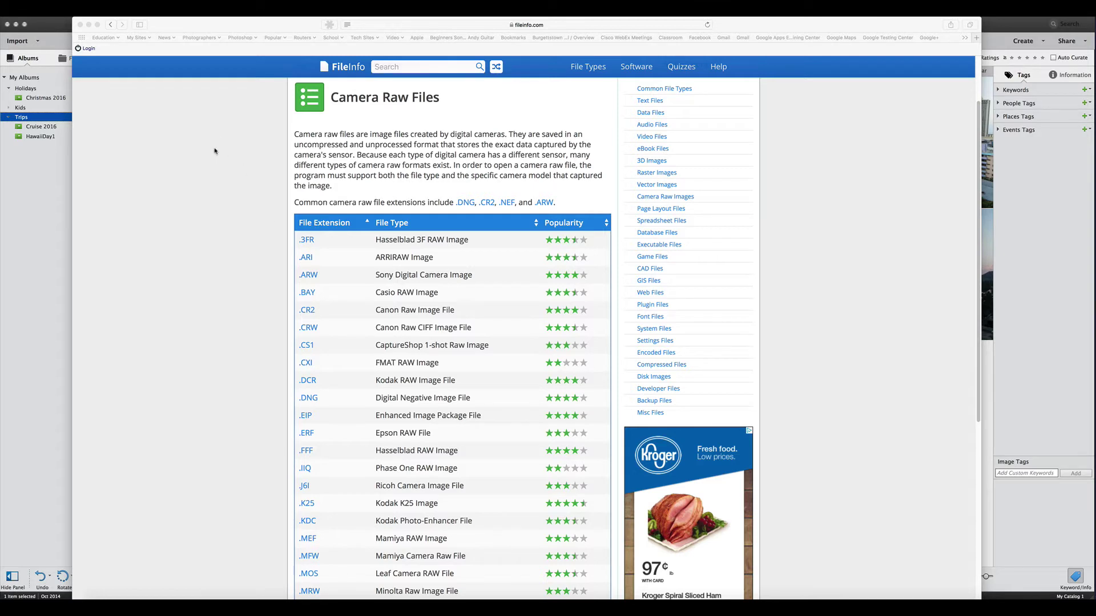
{"action": "left_click", "coordinate": [178, 31]}
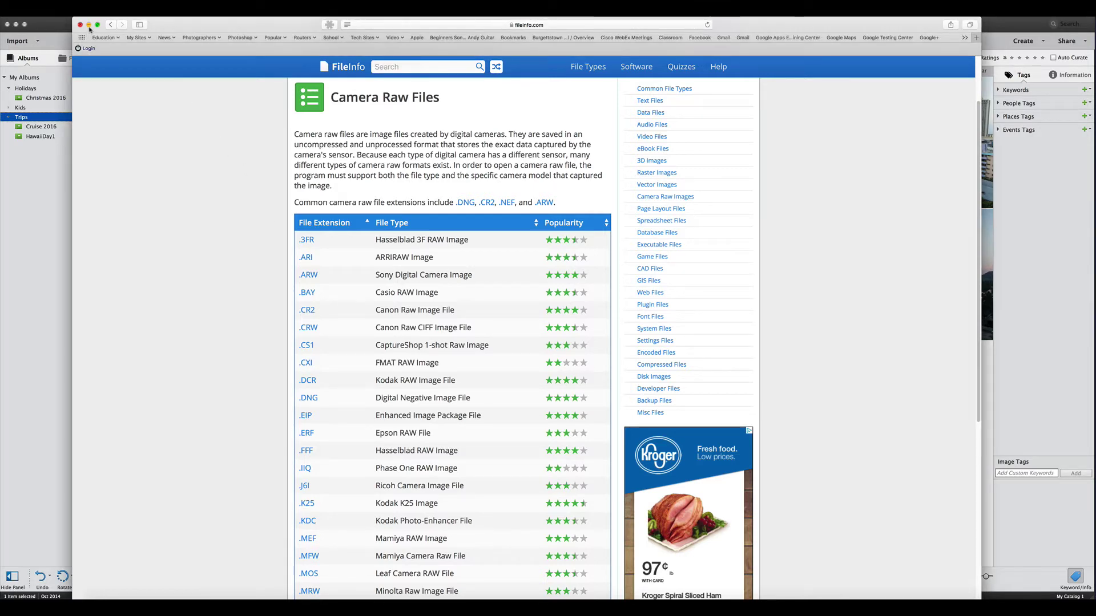
Minimize Safari and show the first photo's Information panel in the Organizer, checking its name DSC_5327.NEF
{"action": "left_click", "coordinate": [89, 25]}
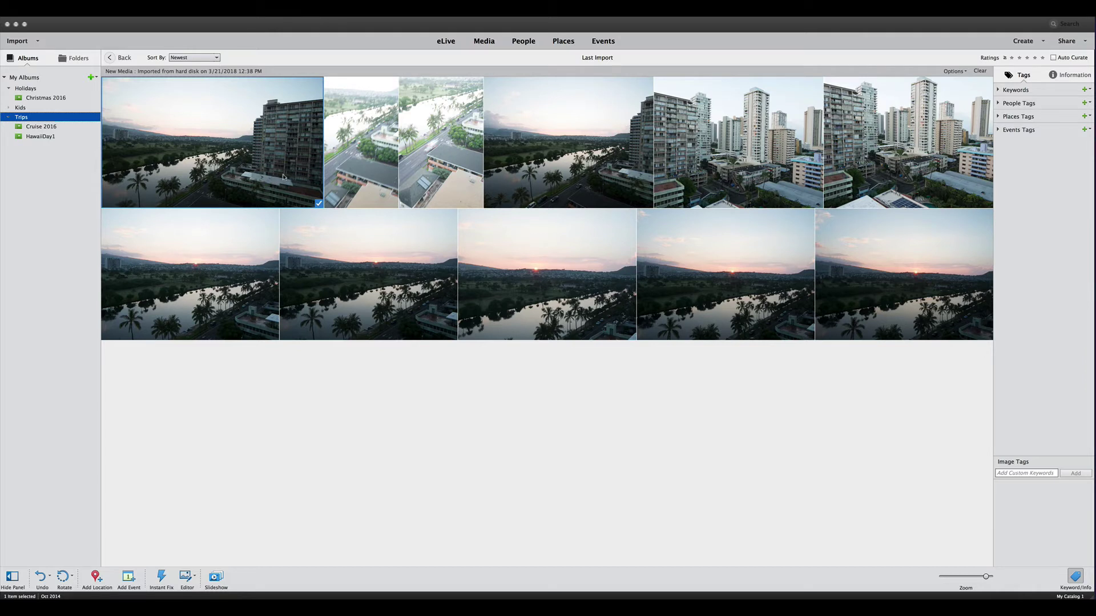
{"action": "left_click", "coordinate": [1069, 79]}
{"action": "left_click", "coordinate": [1069, 78]}
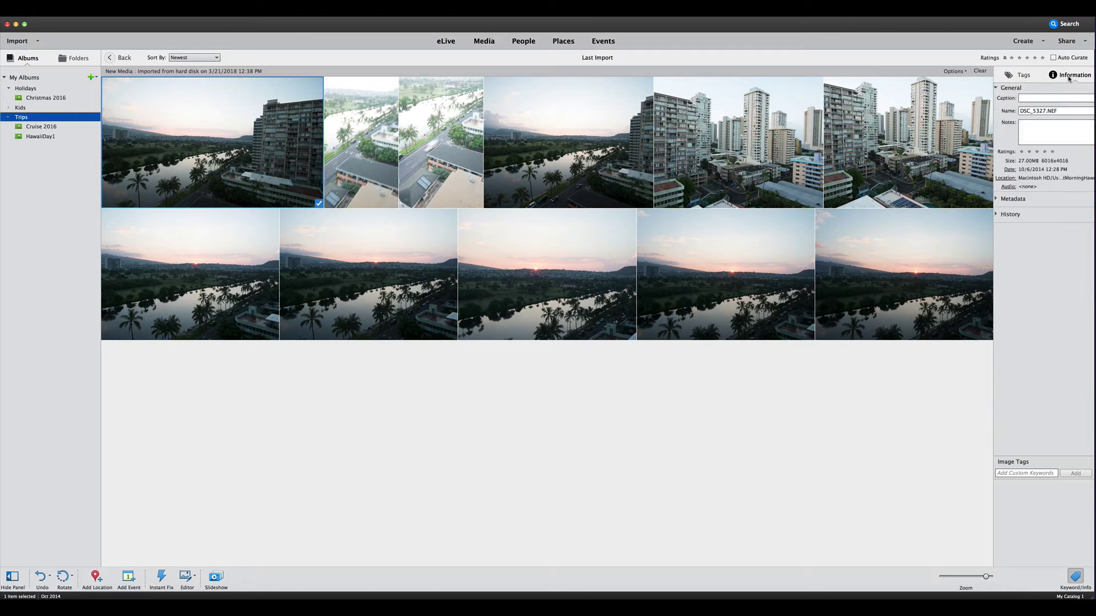
{"action": "mouse_move", "coordinate": [1056, 112]}
{"action": "left_mouse_down"}
{"action": "mouse_move", "coordinate": [1020, 111]}
{"action": "mouse_move", "coordinate": [1048, 111]}
{"action": "left_mouse_up"}
{"action": "left_click", "coordinate": [1062, 112]}
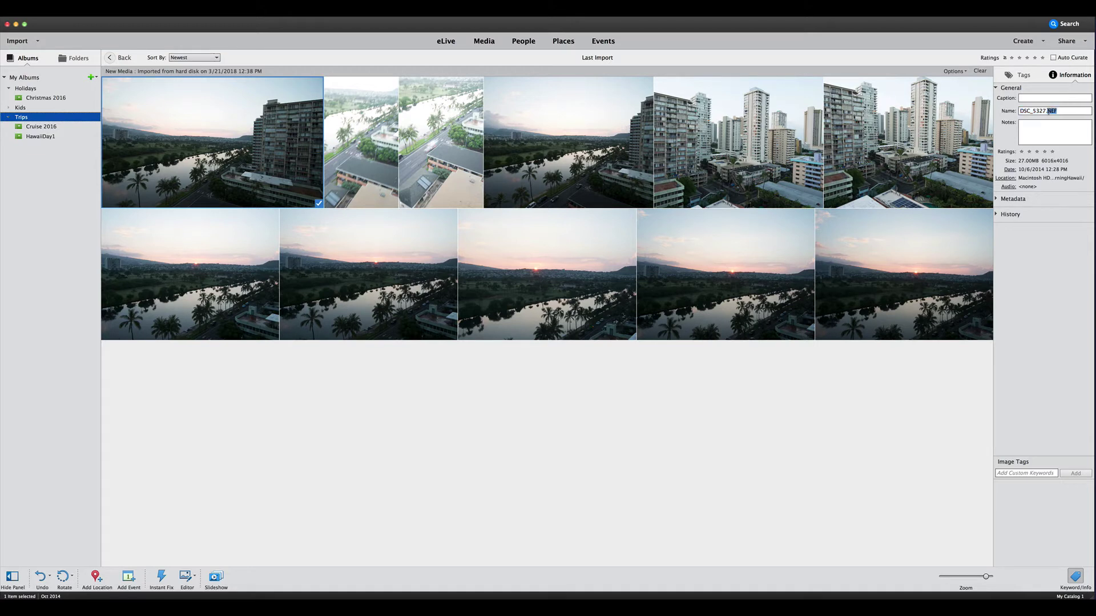
{"action": "left_click", "coordinate": [1057, 112]}
Open the first thumbnail, DSC_5327.NEF, in Camera Raw via Edit with Photoshop Elements Editor
{"action": "right_click", "coordinate": [207, 154]}
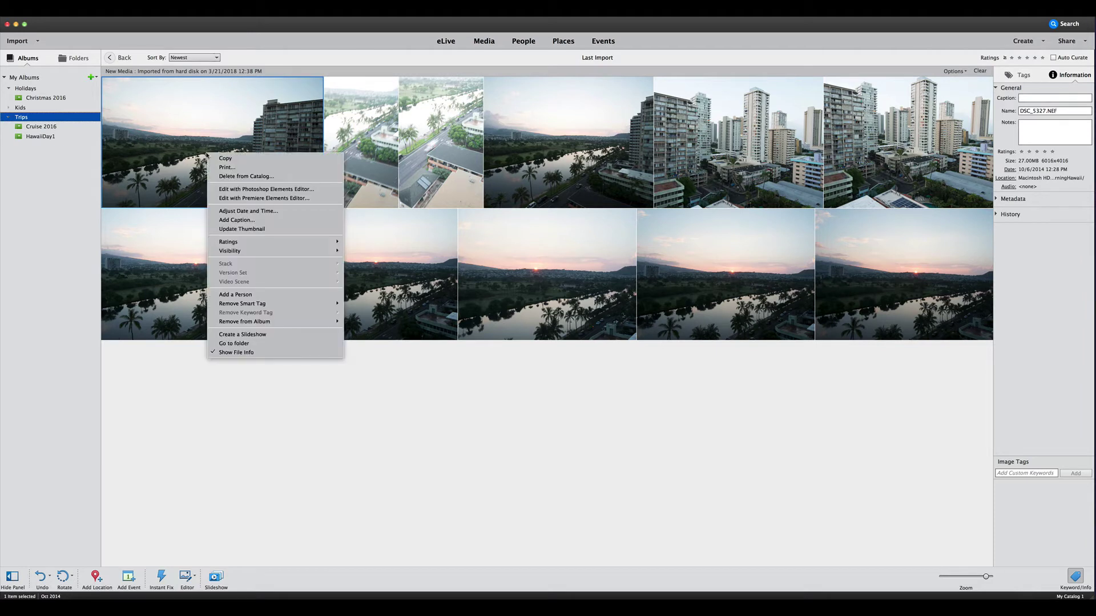
{"action": "left_click", "coordinate": [243, 190]}
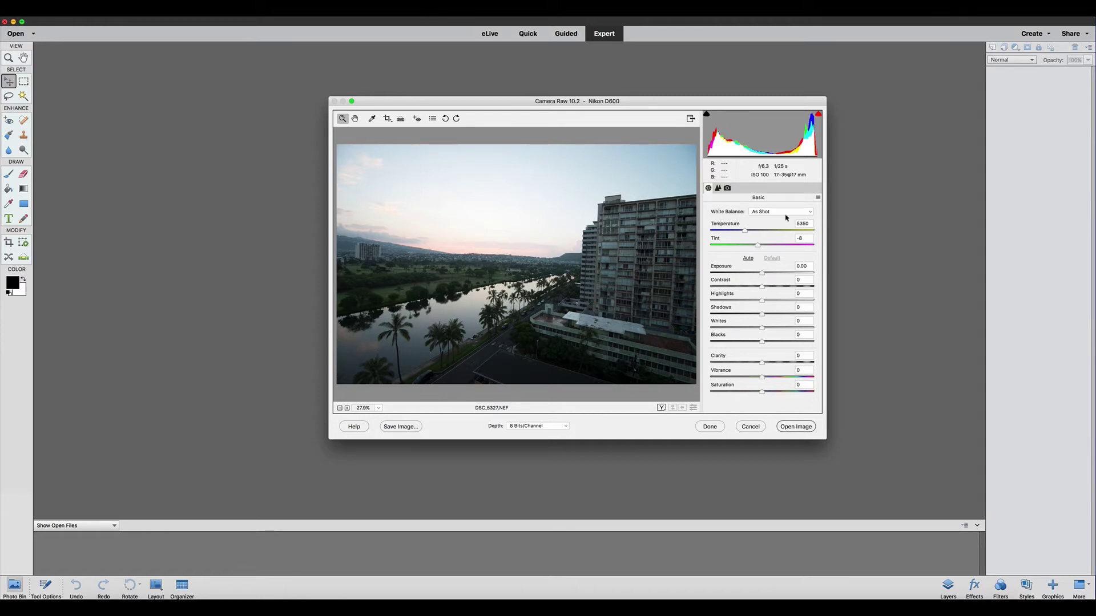
Try the Daylight, Cloudy and Shade white balance presets on the photo
{"action": "left_click", "coordinate": [811, 214]}
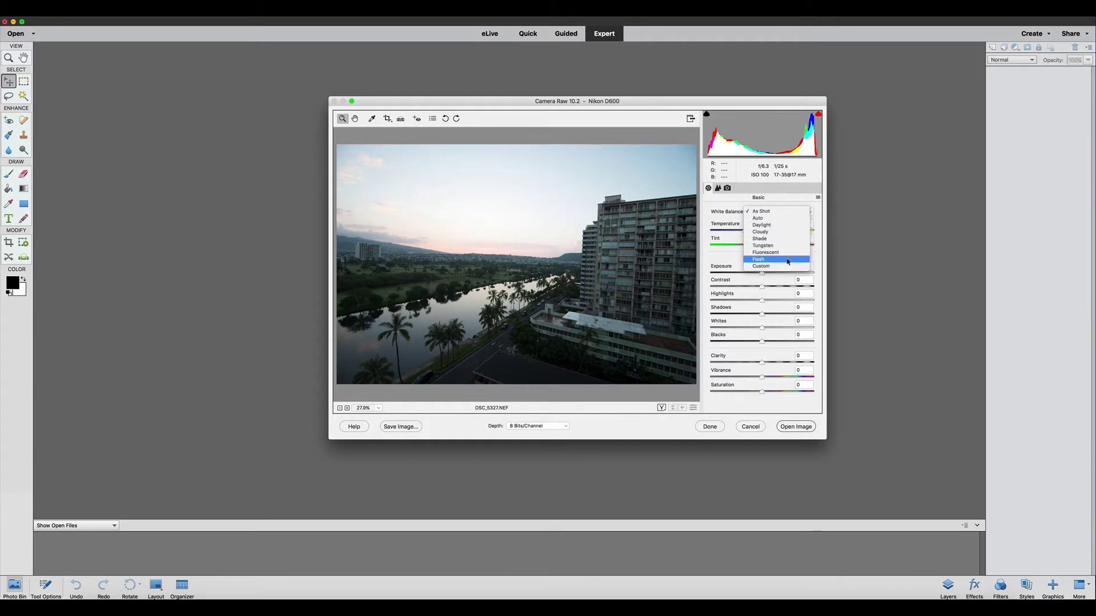
{"action": "left_click", "coordinate": [764, 226]}
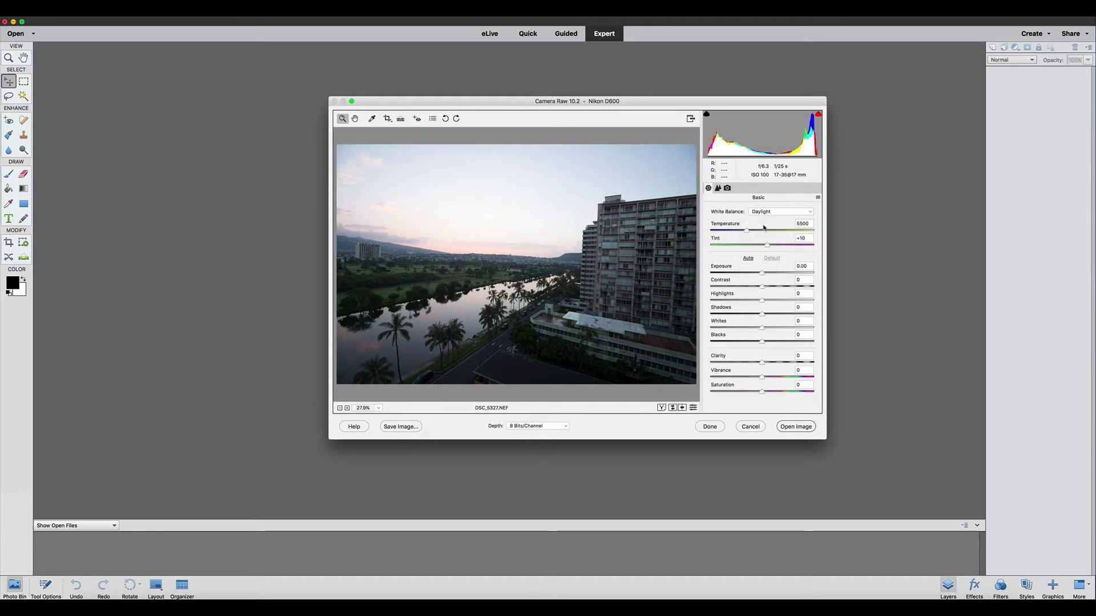
{"action": "left_click", "coordinate": [810, 212]}
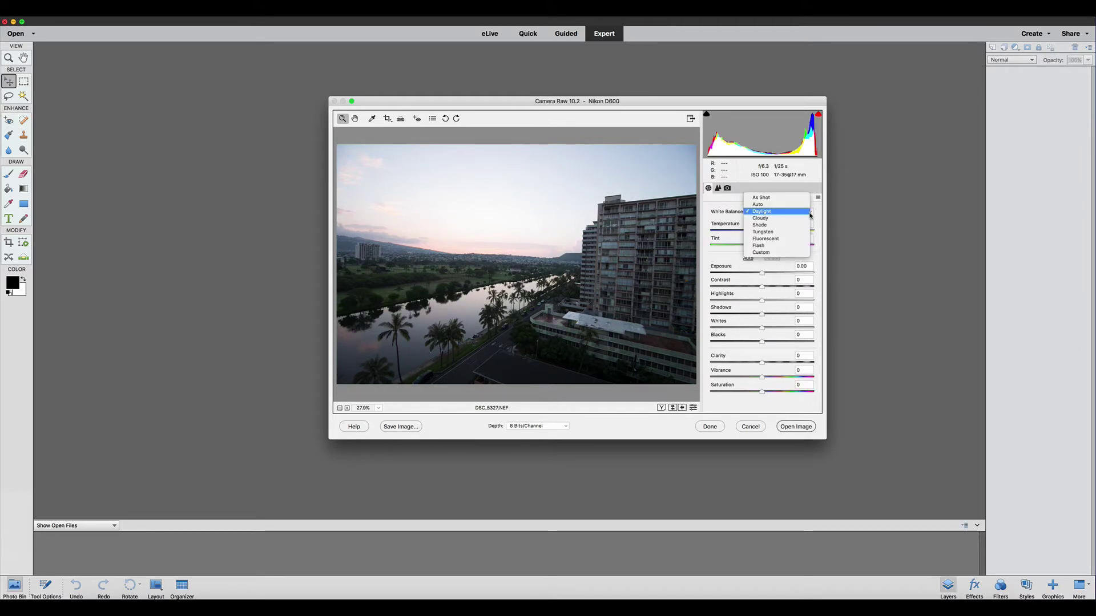
{"action": "left_click", "coordinate": [794, 223]}
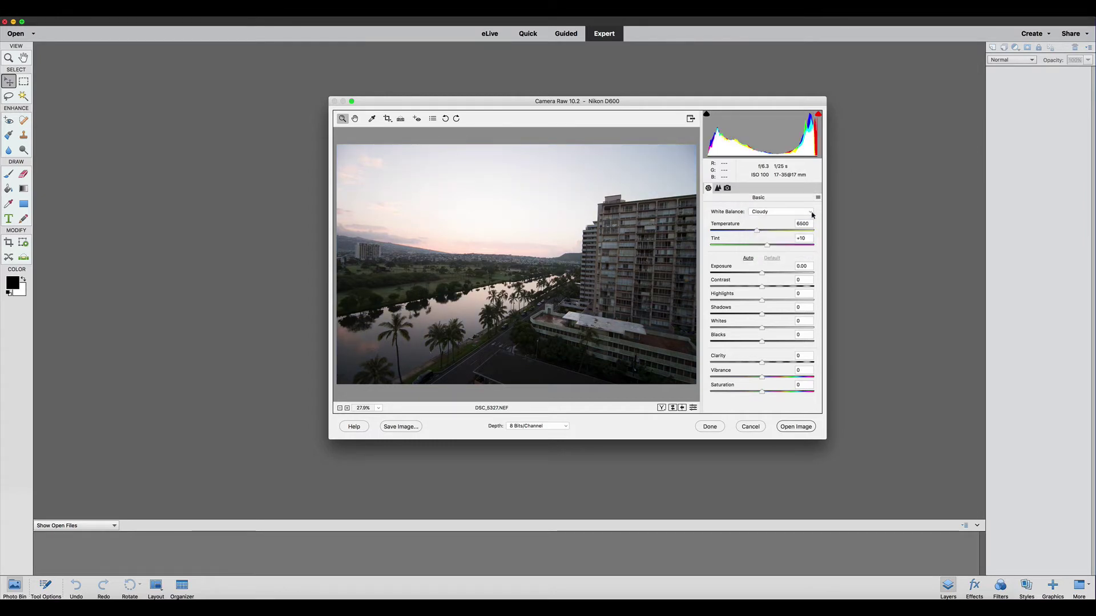
{"action": "left_click", "coordinate": [812, 214]}
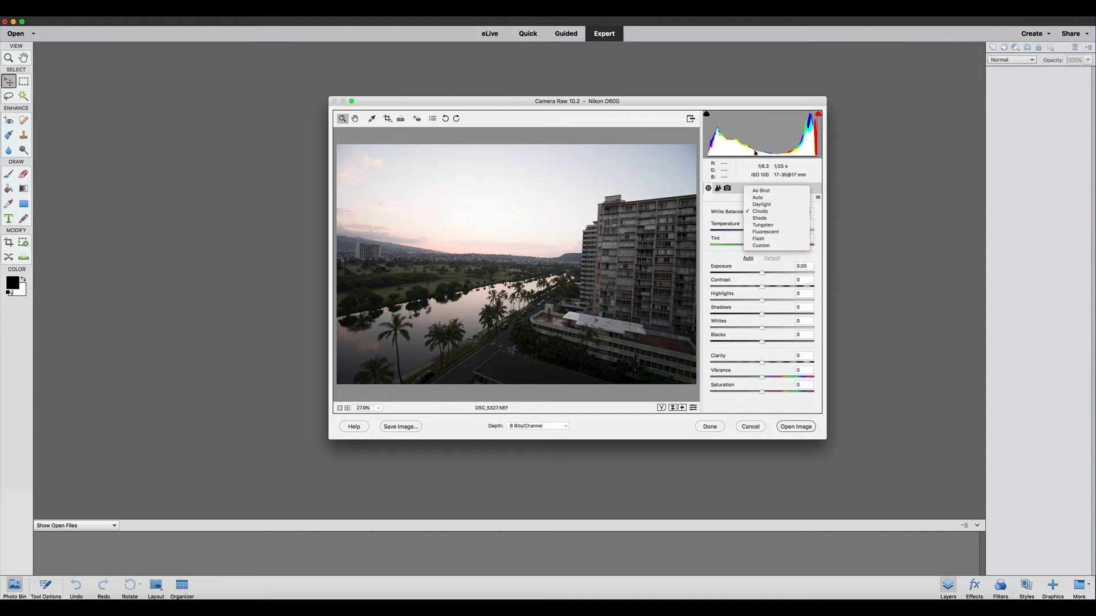
{"action": "left_click", "coordinate": [774, 219]}
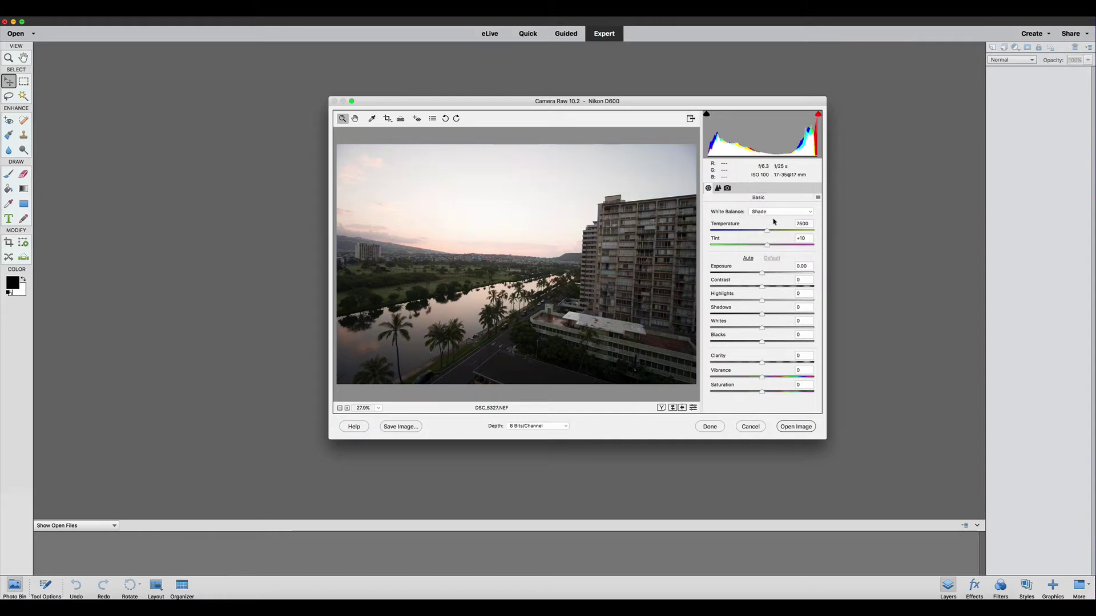
Try the Tungsten, Fluorescent and Flash presets, ending on Custom at Temperature 5001, Tint +10
{"action": "left_click", "coordinate": [807, 214]}
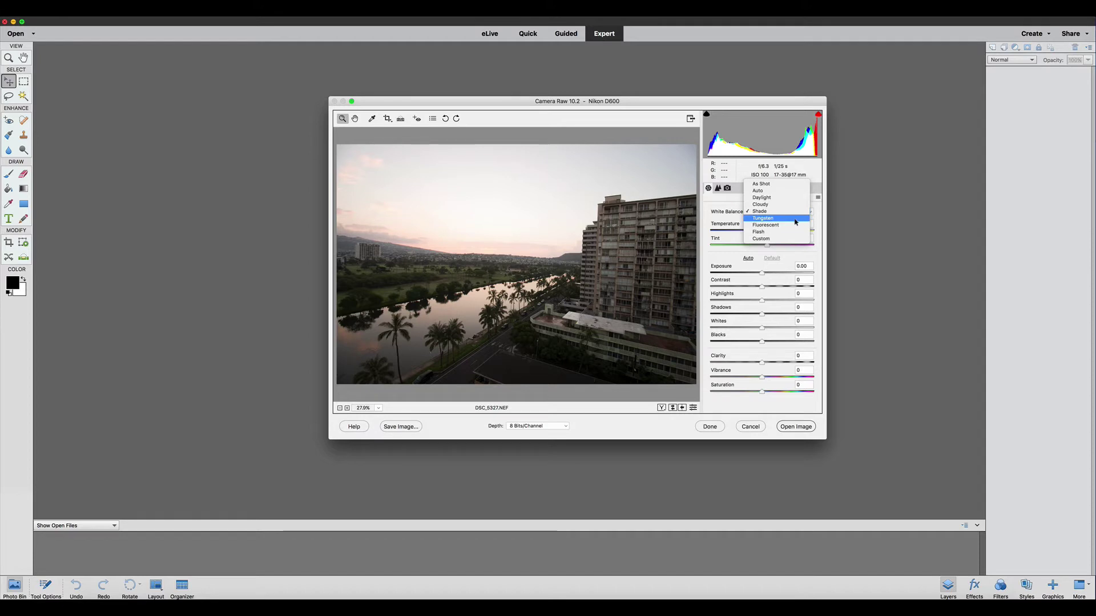
{"action": "left_click", "coordinate": [796, 221]}
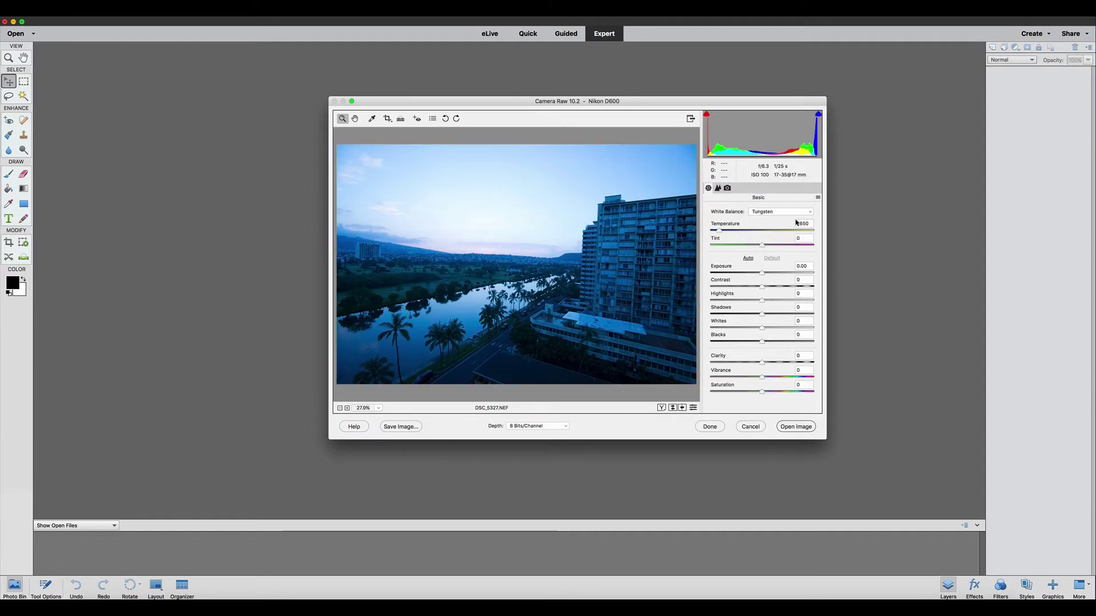
{"action": "left_click", "coordinate": [810, 213]}
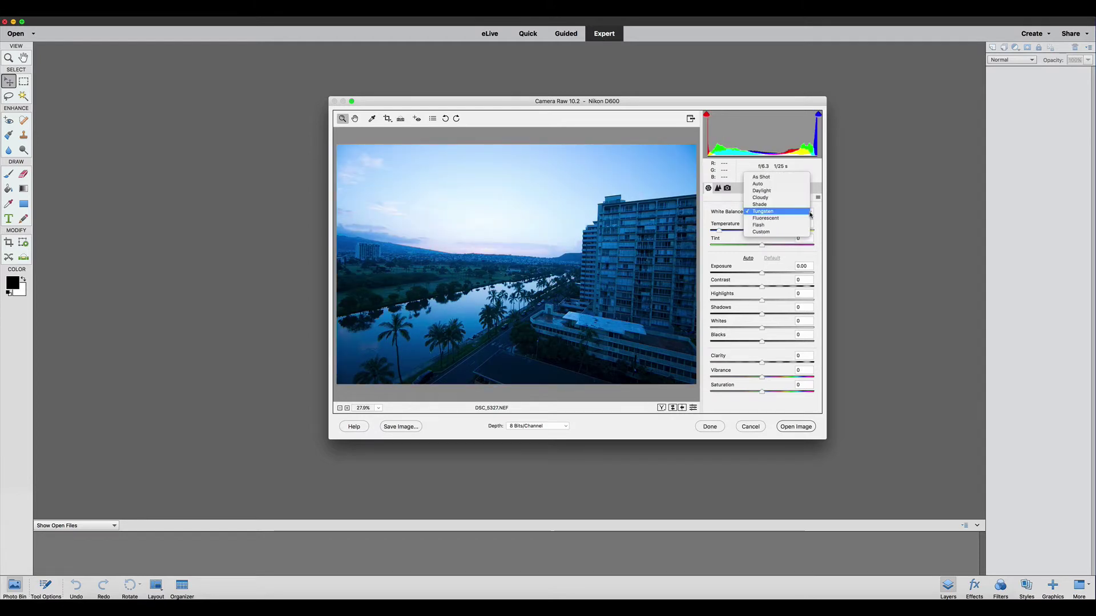
{"action": "left_click", "coordinate": [808, 218]}
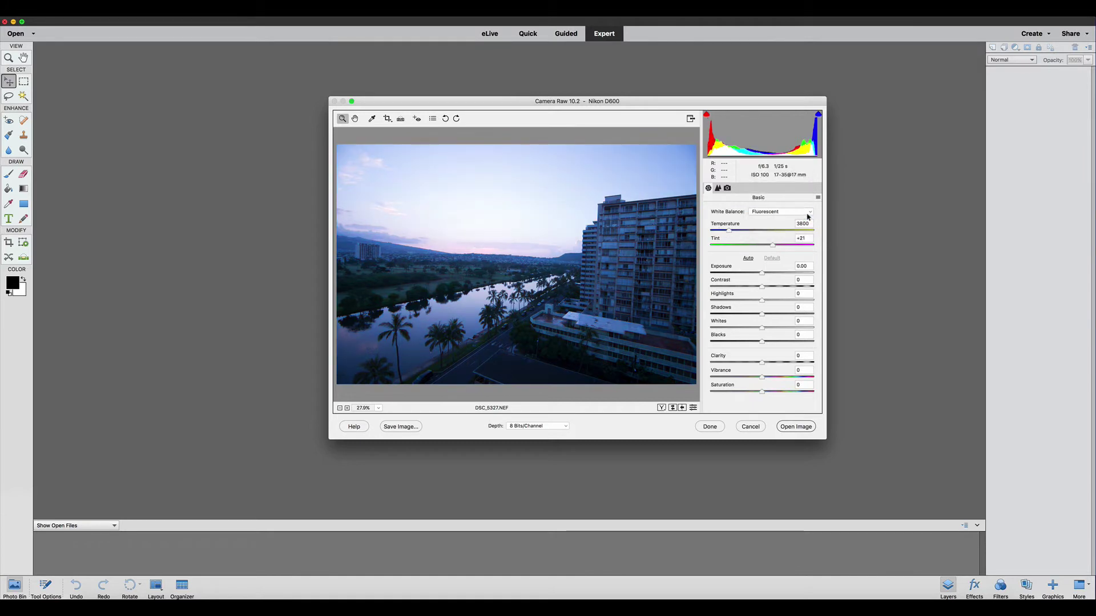
{"action": "left_click", "coordinate": [807, 215]}
{"action": "left_click", "coordinate": [805, 221]}
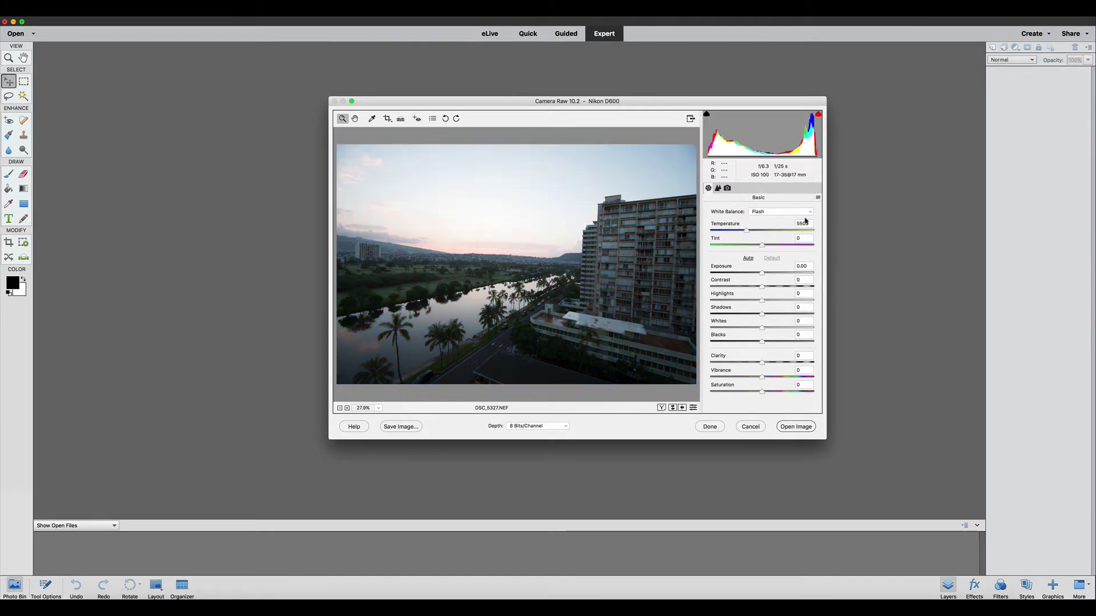
{"action": "left_click", "coordinate": [807, 215]}
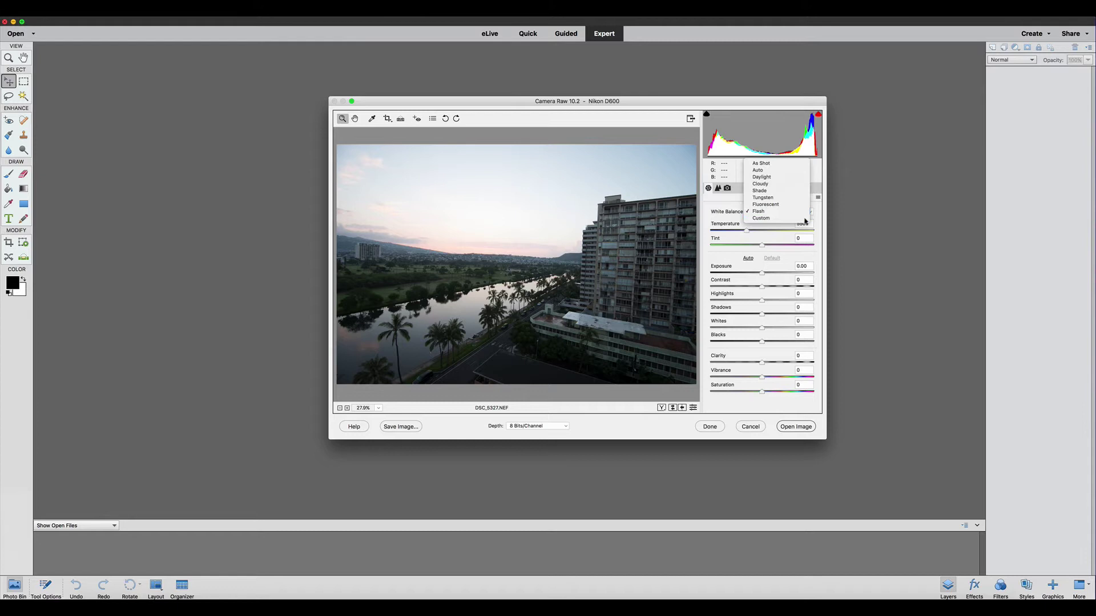
{"action": "left_click", "coordinate": [806, 222]}
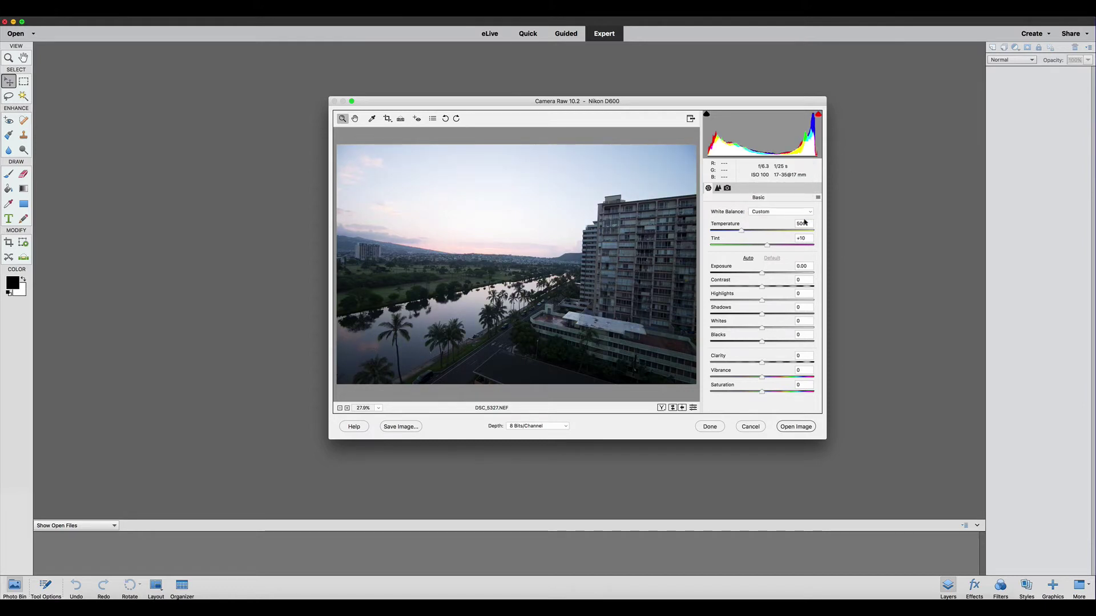
Sample white balance from the building, then restore As Shot (Temperature 5350, Tint -8)
{"action": "left_click", "coordinate": [371, 119]}
{"action": "left_click", "coordinate": [590, 316]}
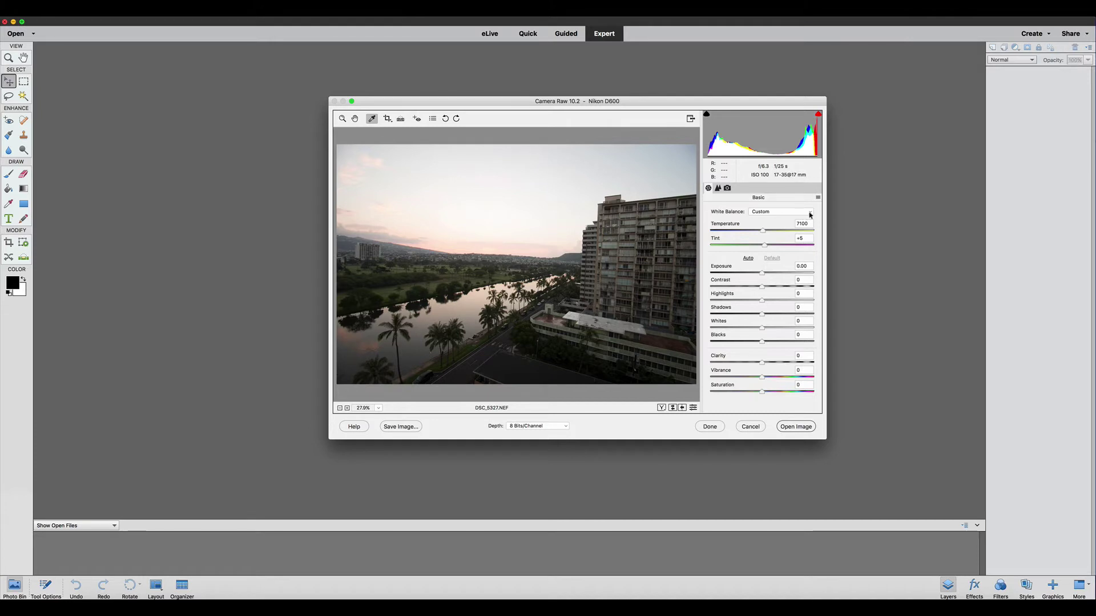
{"action": "left_click", "coordinate": [806, 214]}
{"action": "left_click", "coordinate": [782, 162]}
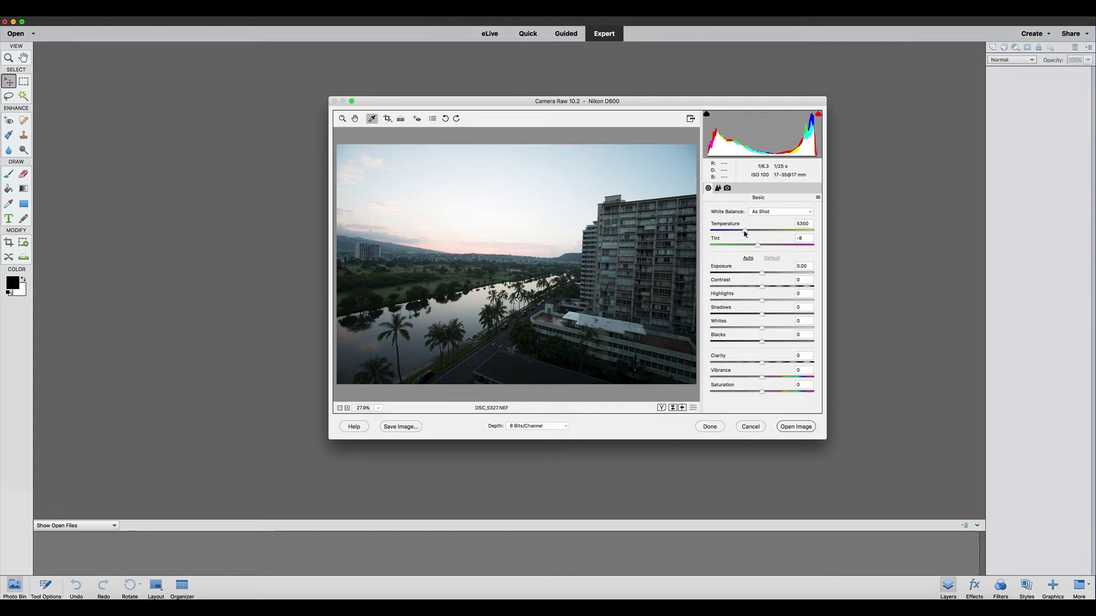
{"action": "left_click_drag", "start_coordinate": [744, 233], "coordinate": [786, 235]}
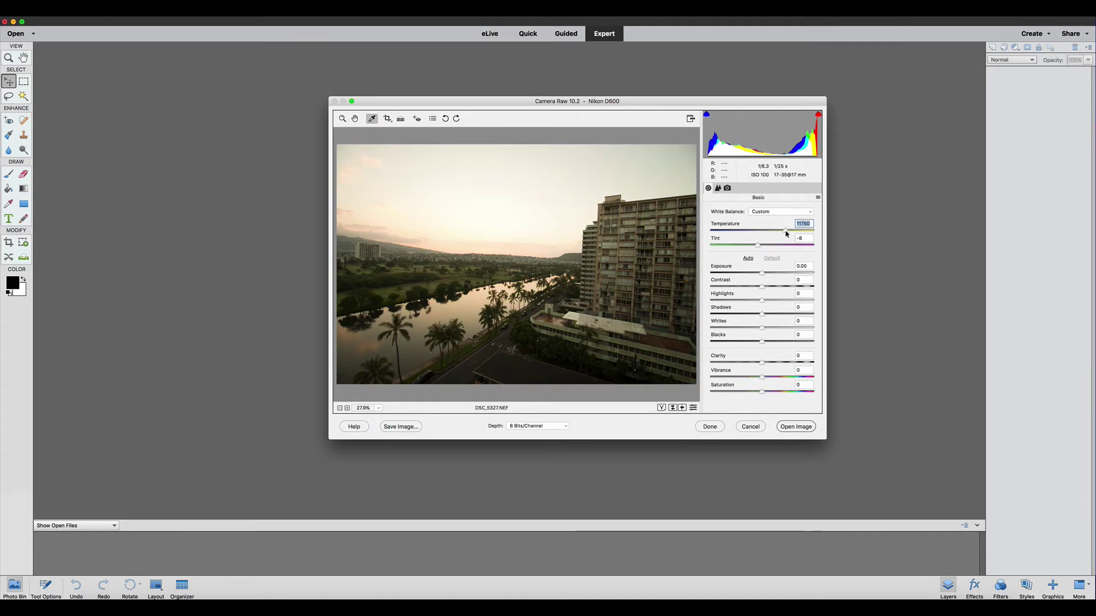
{"action": "key", "text": "super+z"}
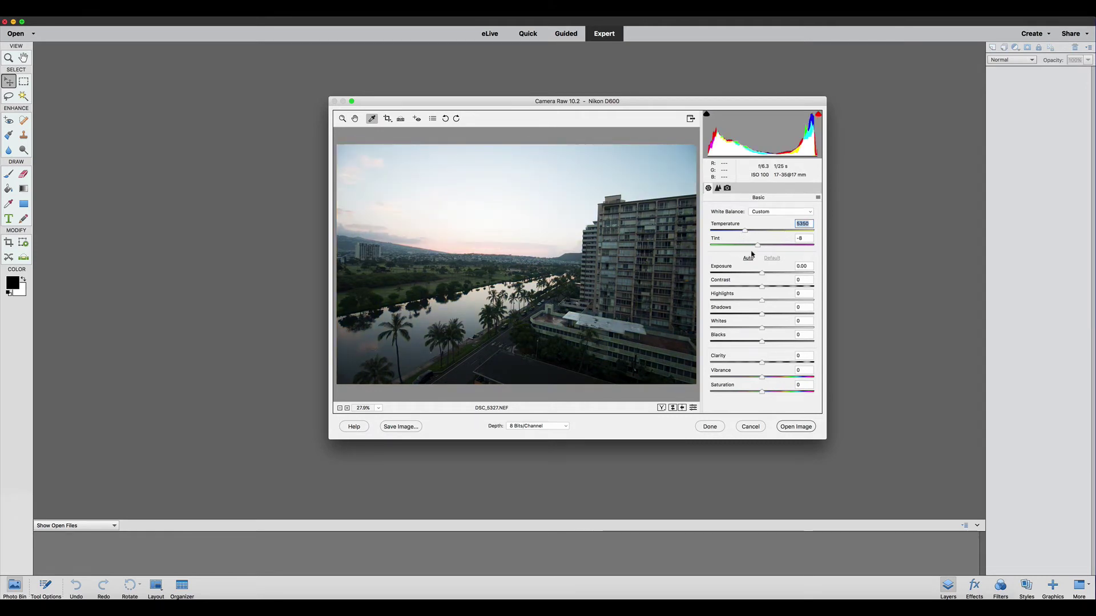
{"action": "left_click_drag", "start_coordinate": [750, 248], "coordinate": [727, 248]}
{"action": "double_click", "coordinate": [727, 246]}
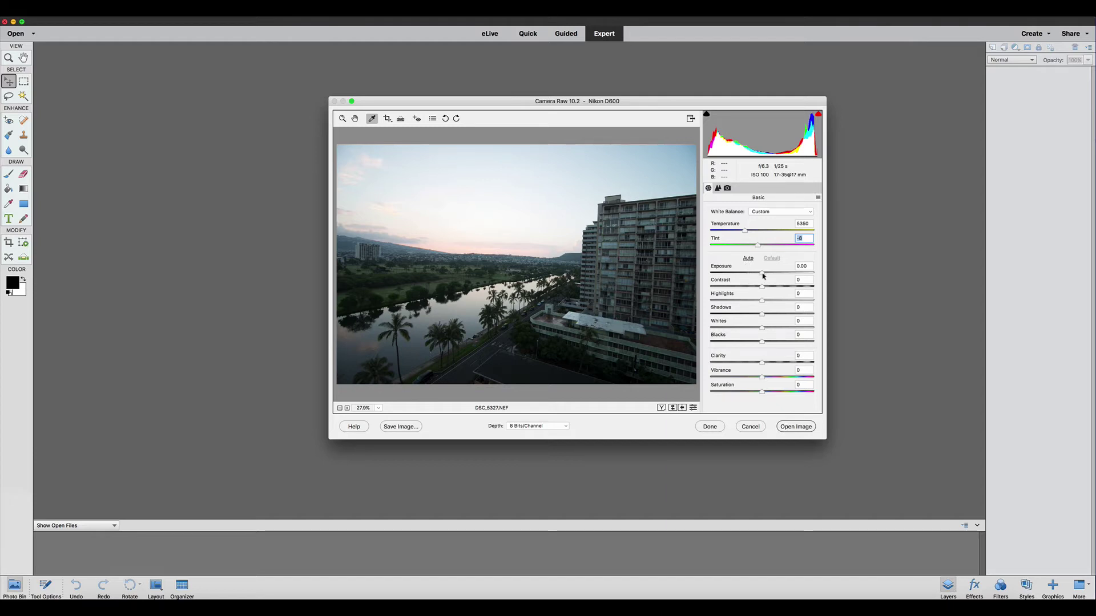
Set Exposure +0.50, Contrast +25, Shadows +9 and Whites -83 in the Basic panel
{"action": "mouse_move", "coordinate": [762, 276]}
{"action": "left_mouse_down"}
{"action": "mouse_move", "coordinate": [784, 276]}
{"action": "mouse_move", "coordinate": [730, 289]}
{"action": "mouse_move", "coordinate": [788, 289]}
{"action": "mouse_move", "coordinate": [775, 289]}
{"action": "left_mouse_up"}
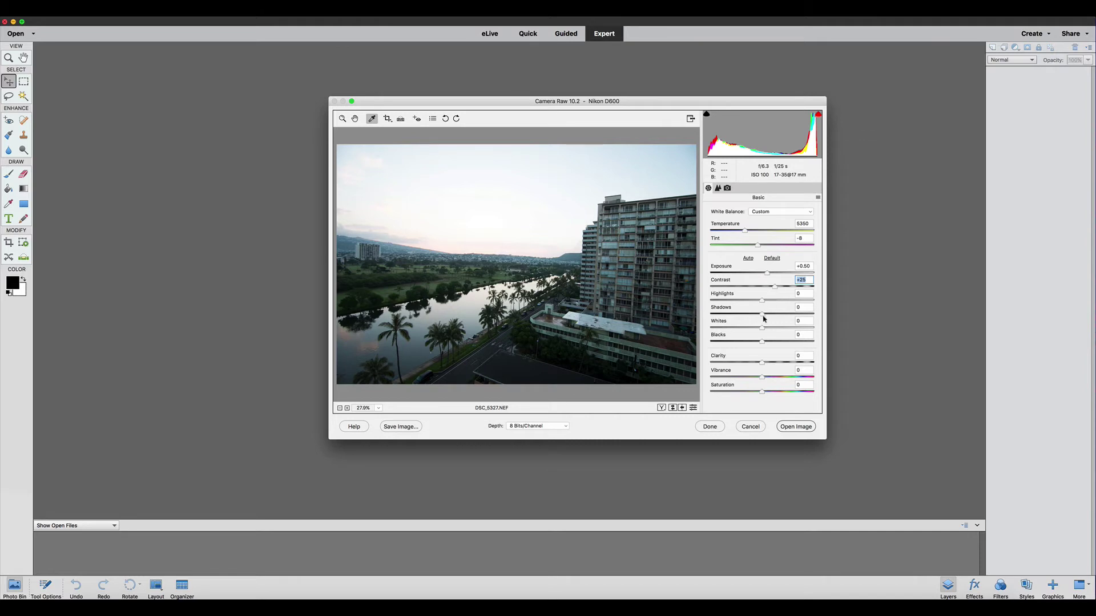
{"action": "mouse_move", "coordinate": [760, 317]}
{"action": "left_mouse_down"}
{"action": "mouse_move", "coordinate": [728, 317]}
{"action": "mouse_move", "coordinate": [777, 318]}
{"action": "mouse_move", "coordinate": [766, 316]}
{"action": "left_mouse_up"}
{"action": "left_click_drag", "start_coordinate": [763, 329], "coordinate": [731, 330]}
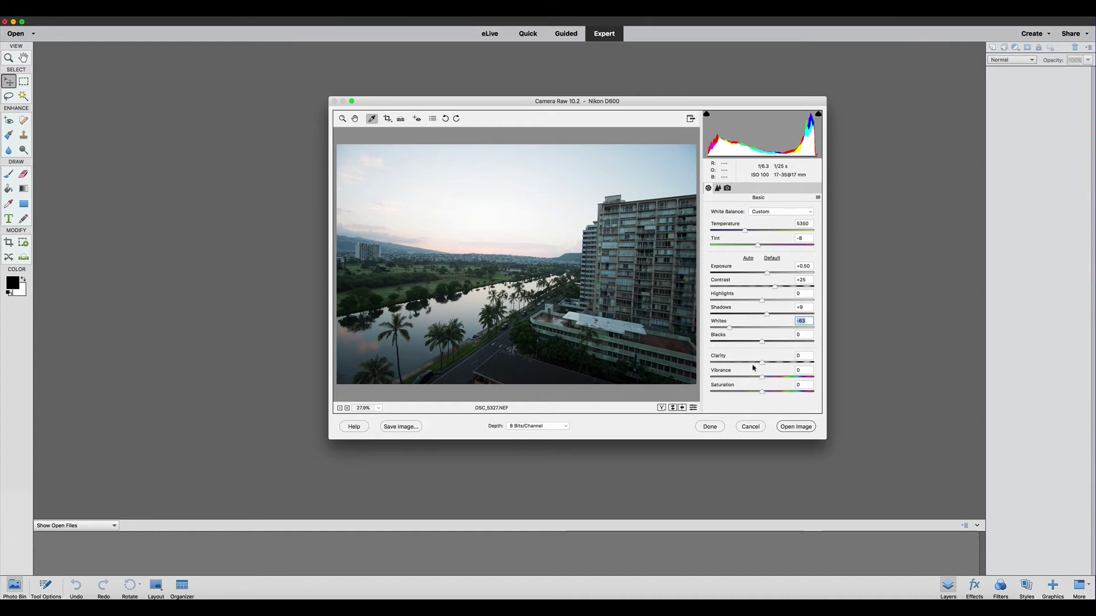
Raise Clarity to +53, with Vibrance +26 and Saturation +5
{"action": "left_click_drag", "start_coordinate": [762, 363], "coordinate": [764, 395]}
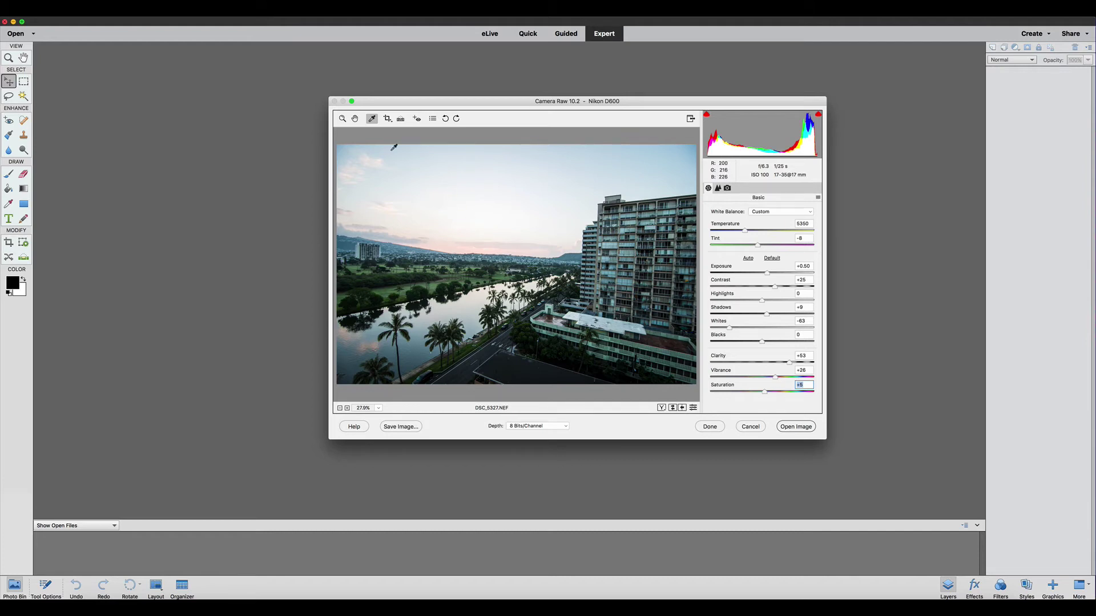
Try the Crop and Straighten tools, then open the Camera Raw Preferences dialog
{"action": "left_click", "coordinate": [386, 120]}
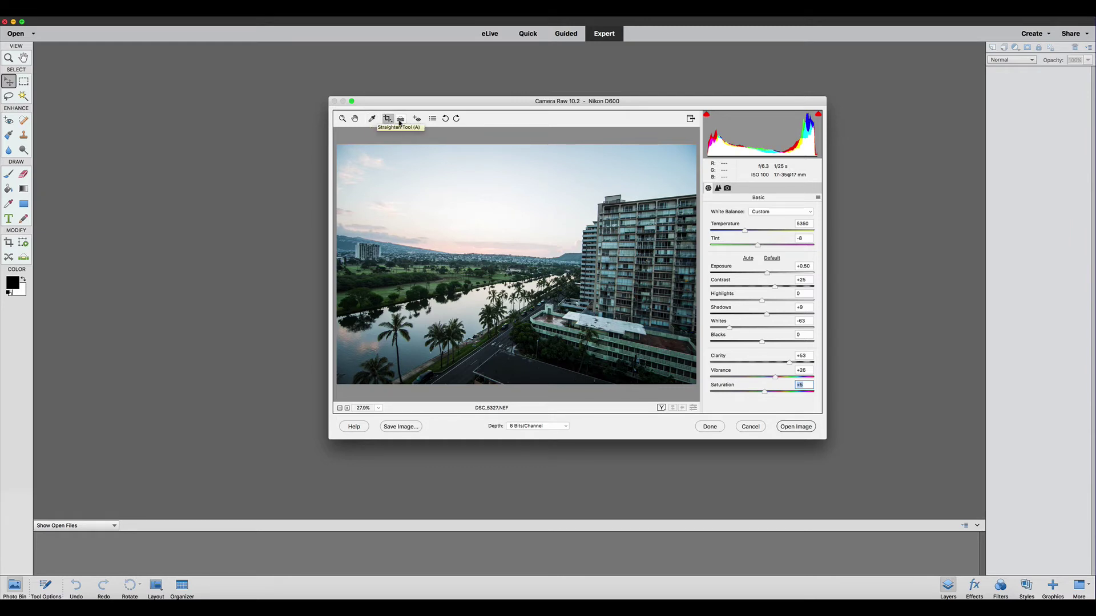
{"action": "left_click", "coordinate": [400, 120]}
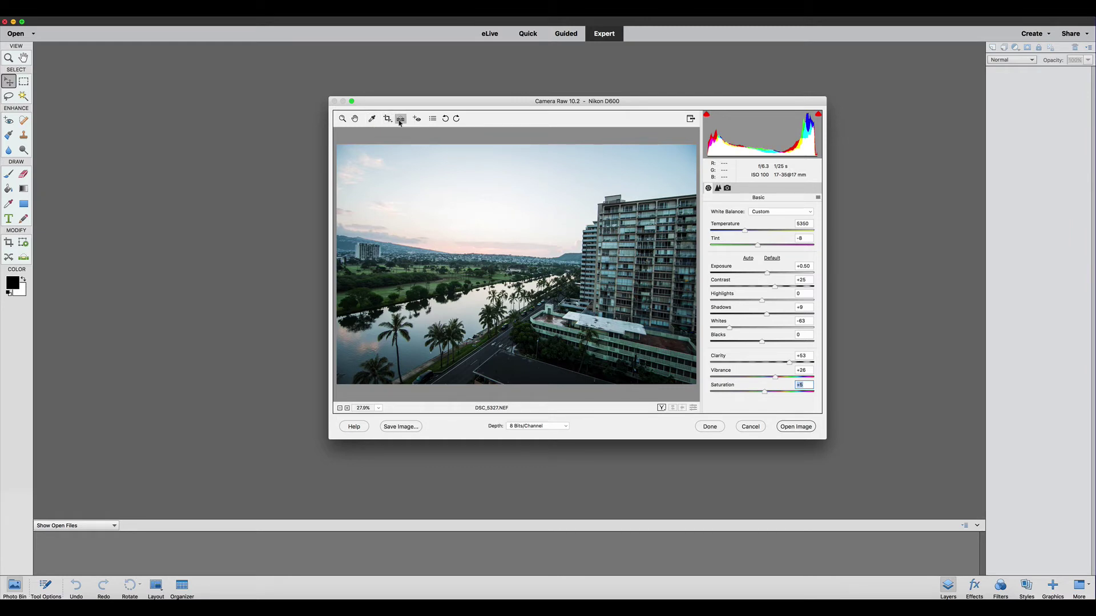
{"action": "left_click", "coordinate": [433, 120]}
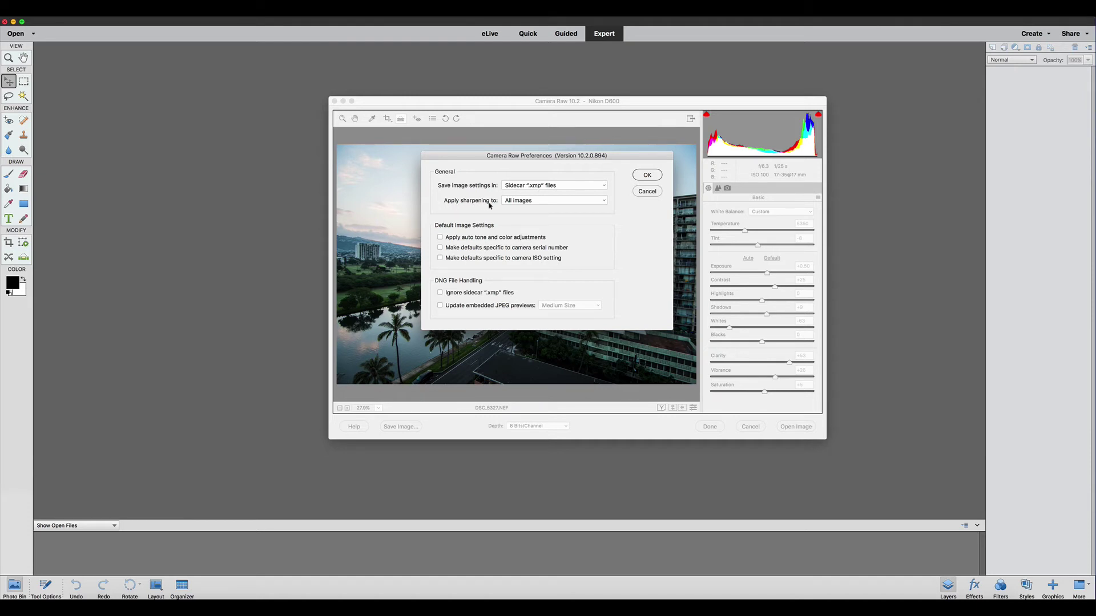
Keep Apply sharpening to set to All images and cancel the Preferences dialog
{"action": "left_click", "coordinate": [603, 201]}
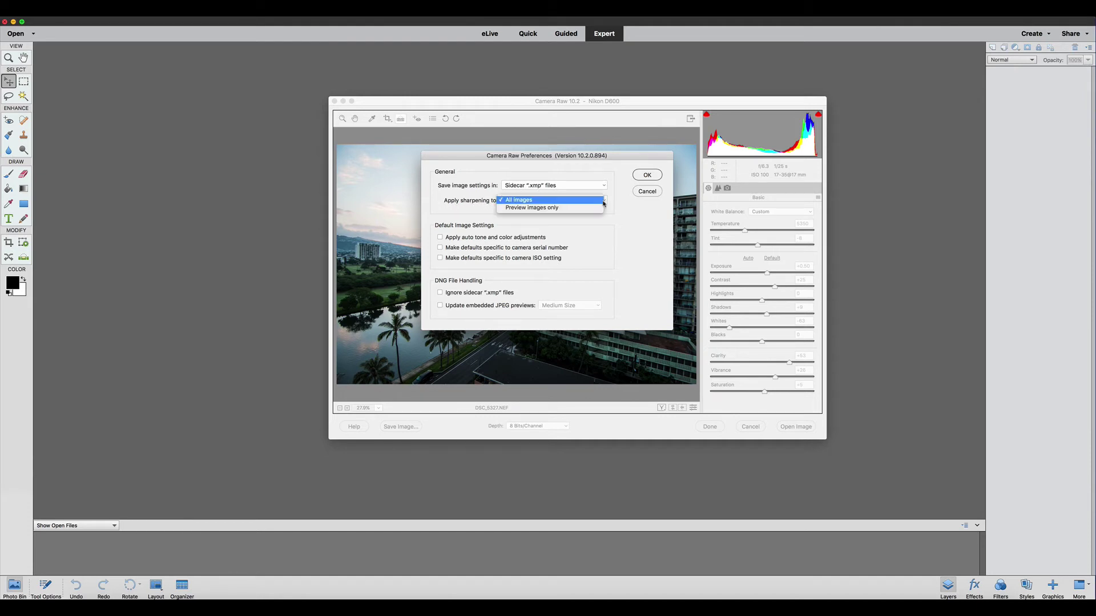
{"action": "left_click", "coordinate": [603, 202]}
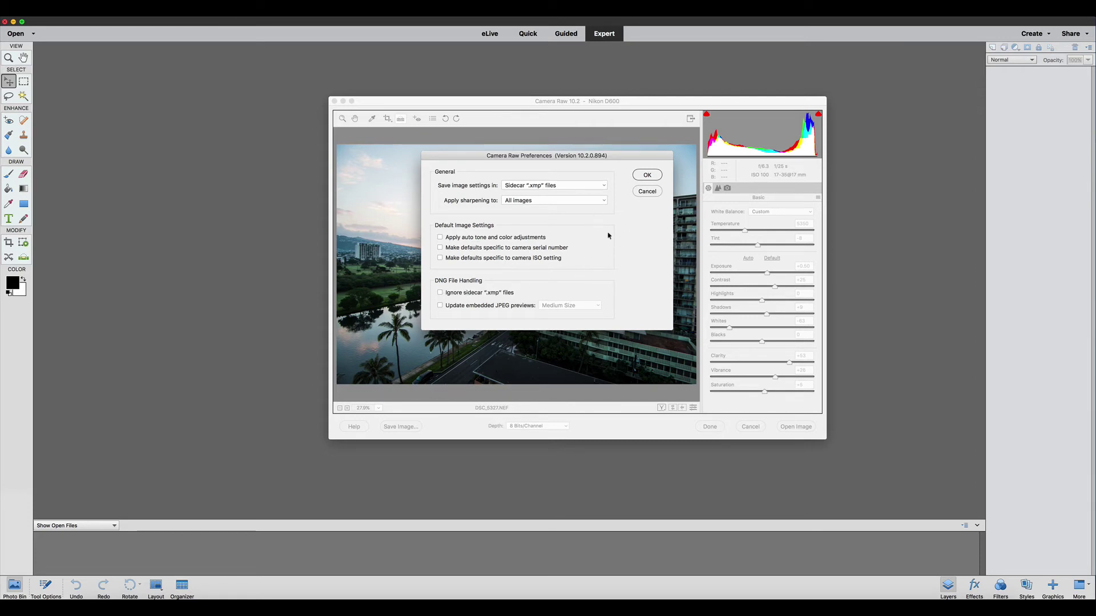
{"action": "left_click", "coordinate": [647, 192]}
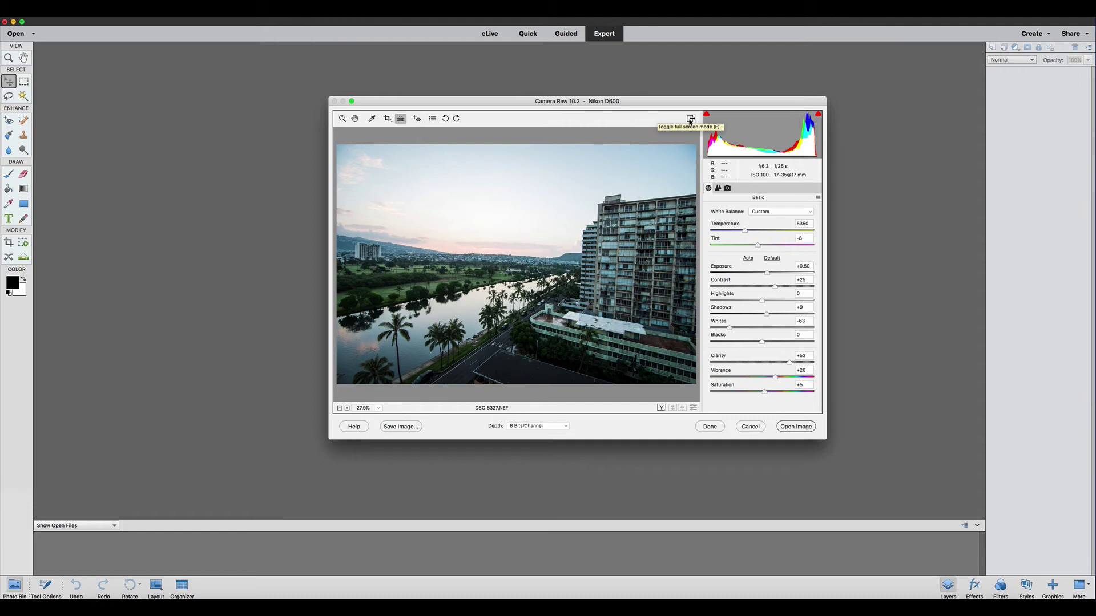
{"action": "left_click", "coordinate": [690, 119]}
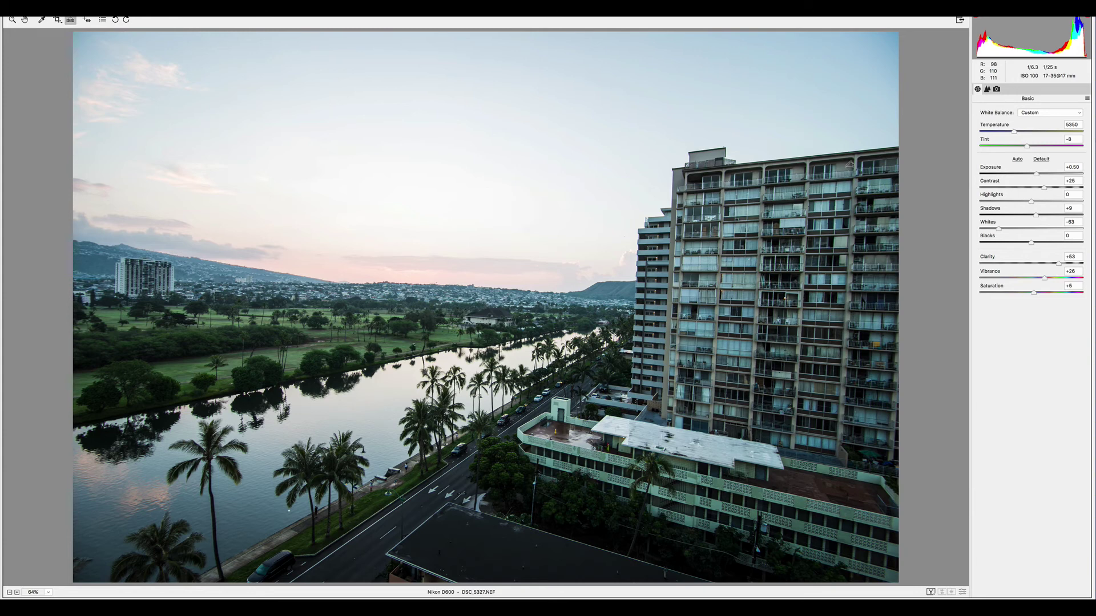
{"action": "left_click", "coordinate": [960, 19]}
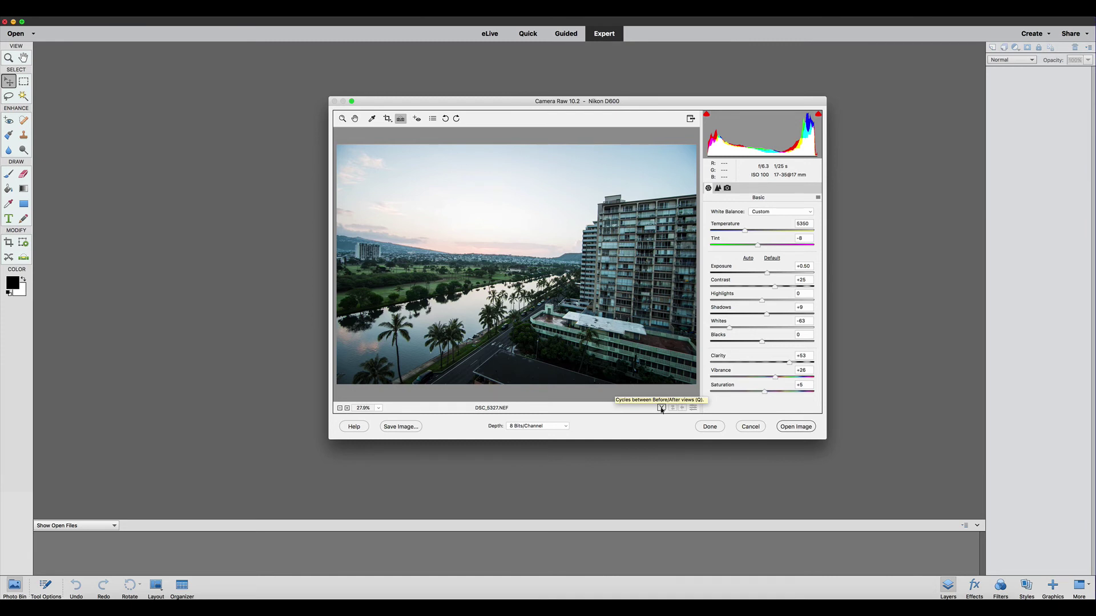
{"action": "key", "text": "c"}
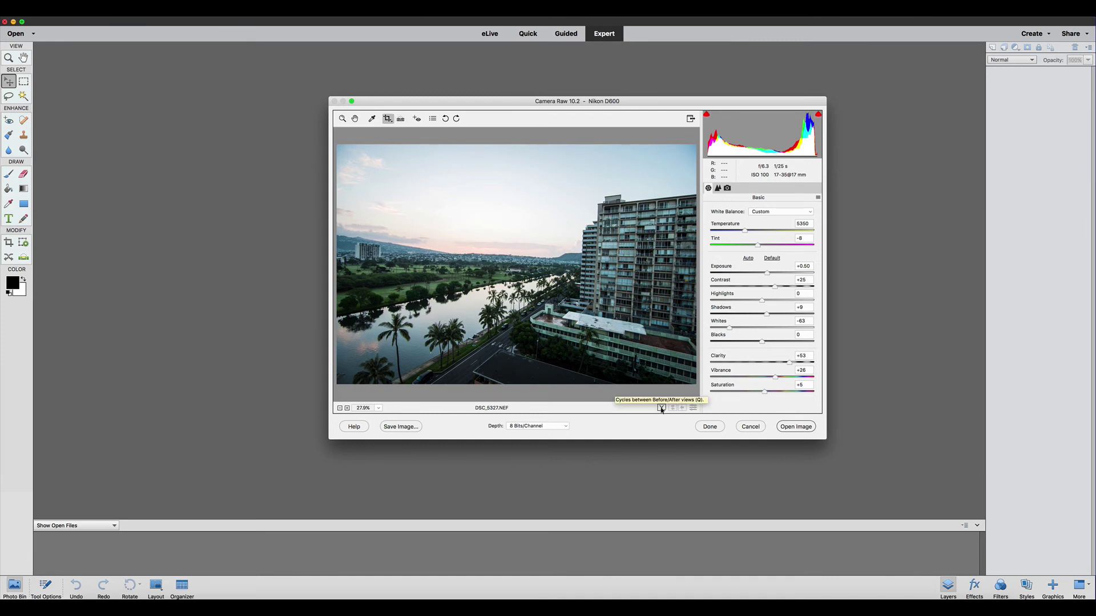
{"action": "left_click", "coordinate": [379, 409]}
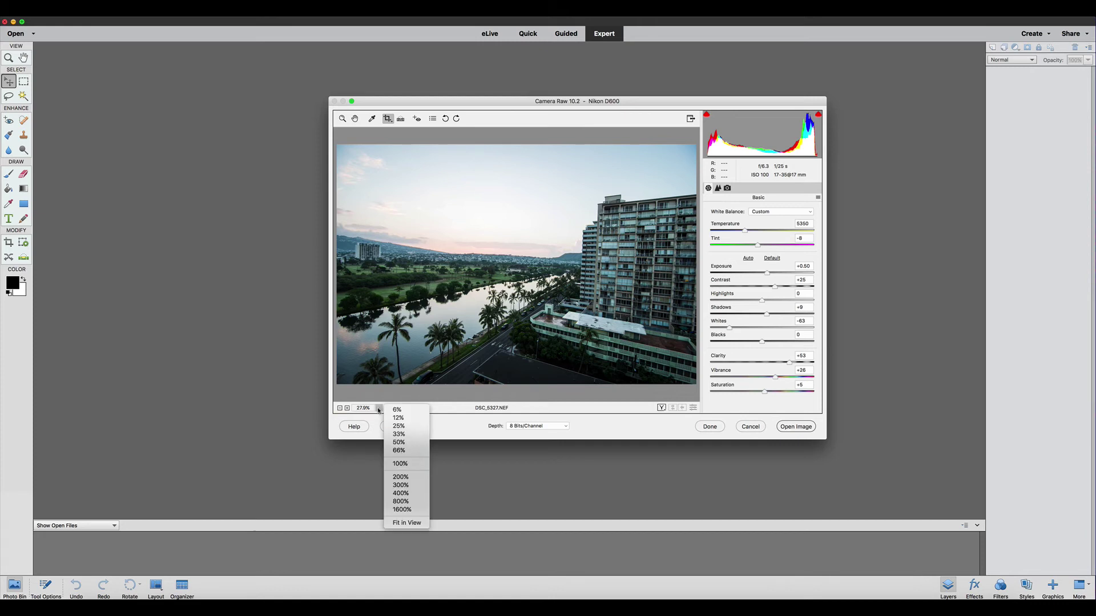
{"action": "left_click", "coordinate": [398, 451]}
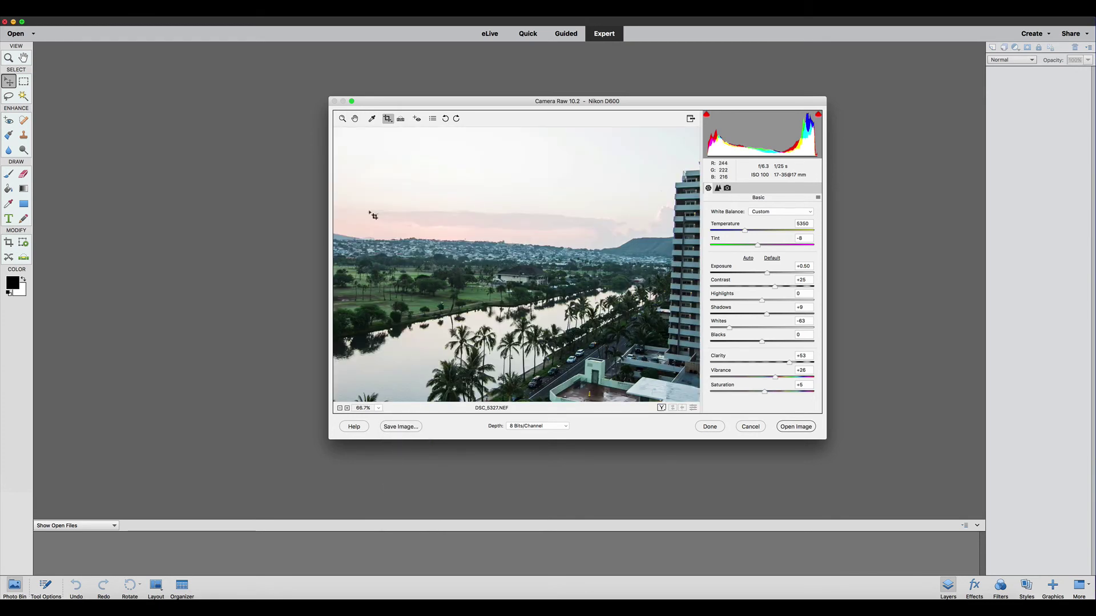
{"action": "left_click", "coordinate": [355, 119]}
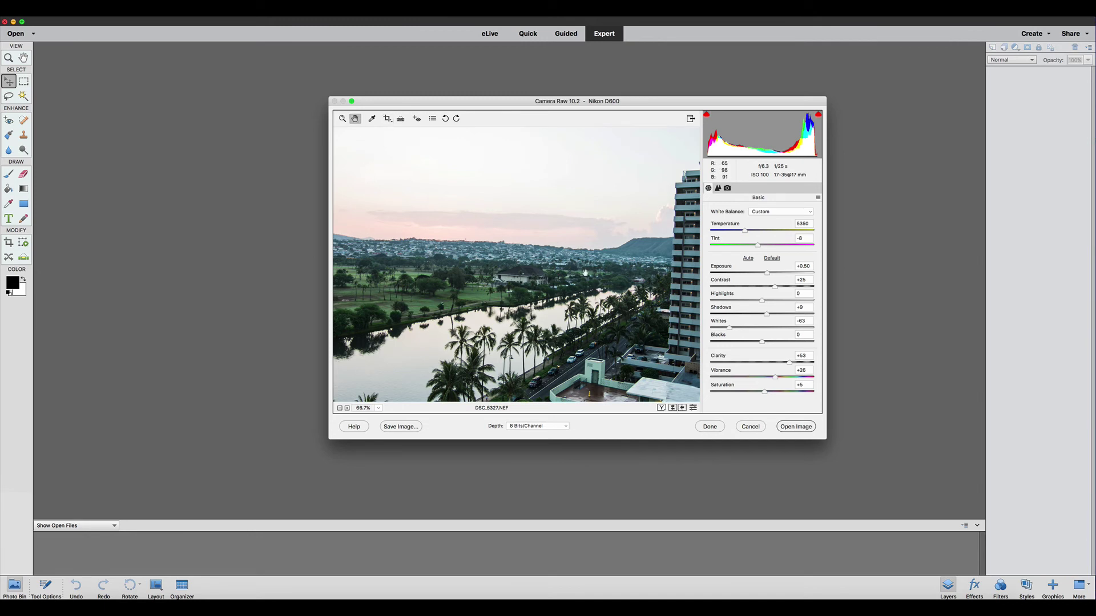
{"action": "left_click_drag", "start_coordinate": [574, 272], "coordinate": [549, 271]}
{"action": "left_click_drag", "start_coordinate": [555, 273], "coordinate": [475, 275]}
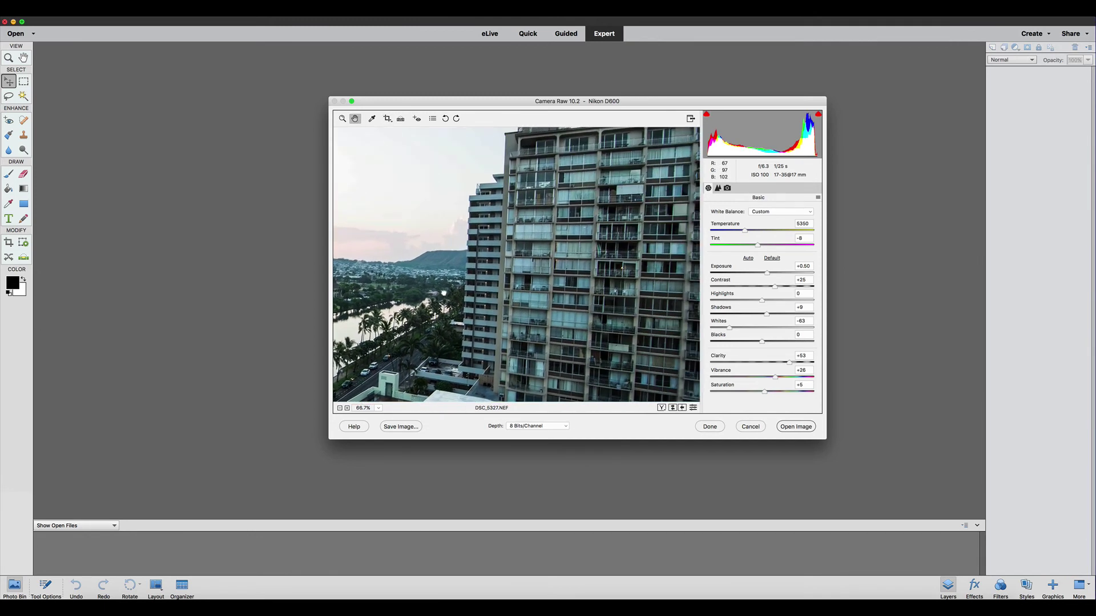
{"action": "mouse_move", "coordinate": [596, 282]}
{"action": "left_mouse_down"}
{"action": "mouse_move", "coordinate": [522, 294]}
{"action": "mouse_move", "coordinate": [608, 274]}
{"action": "left_mouse_up"}
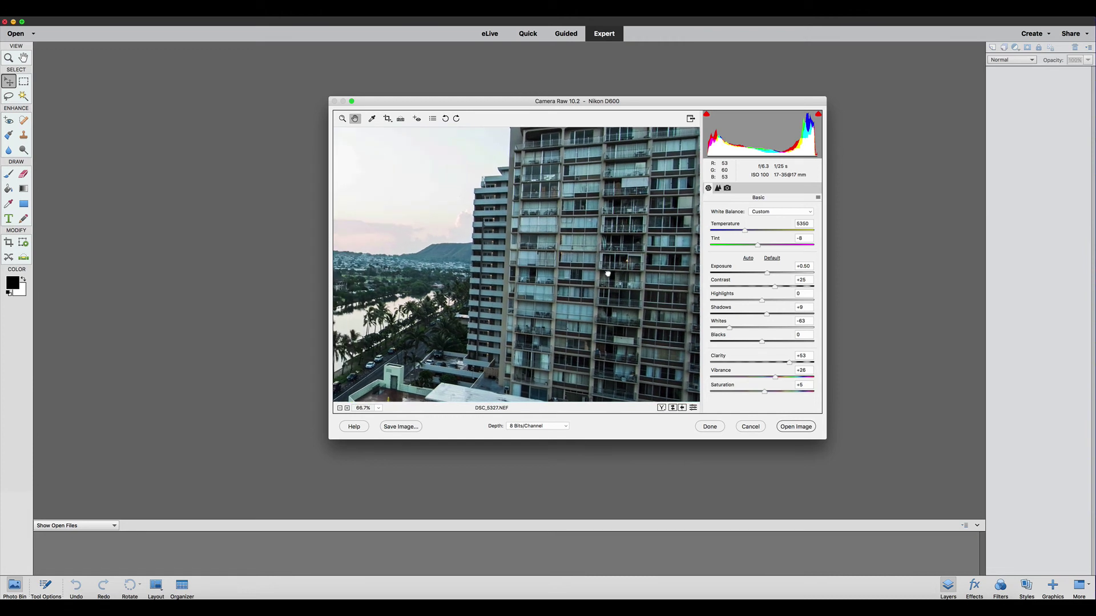
{"action": "left_click_drag", "start_coordinate": [462, 295], "coordinate": [540, 294]}
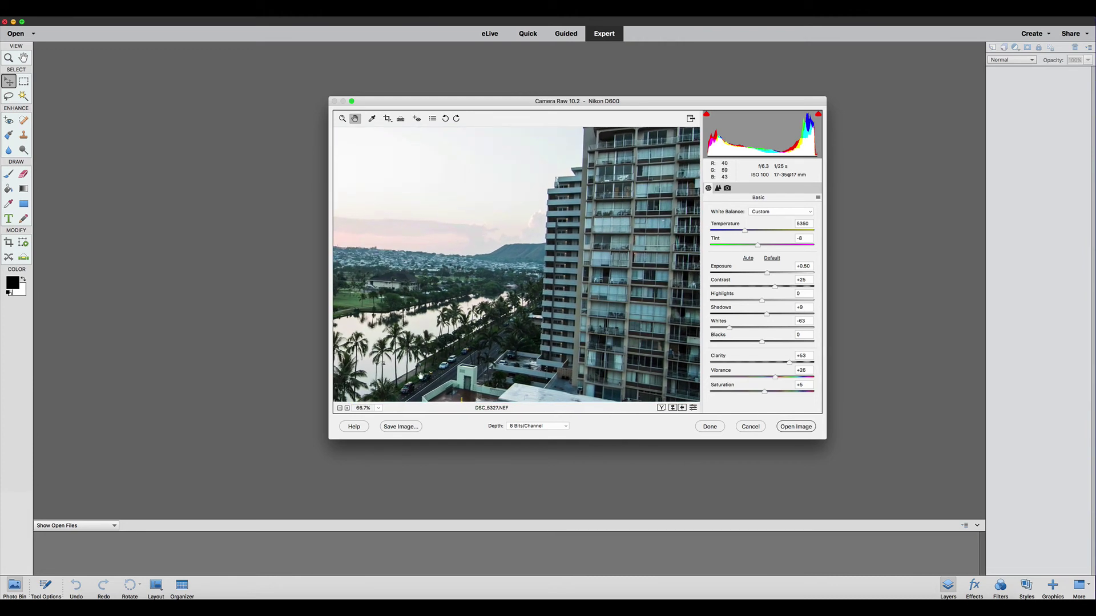
{"action": "left_click", "coordinate": [380, 408]}
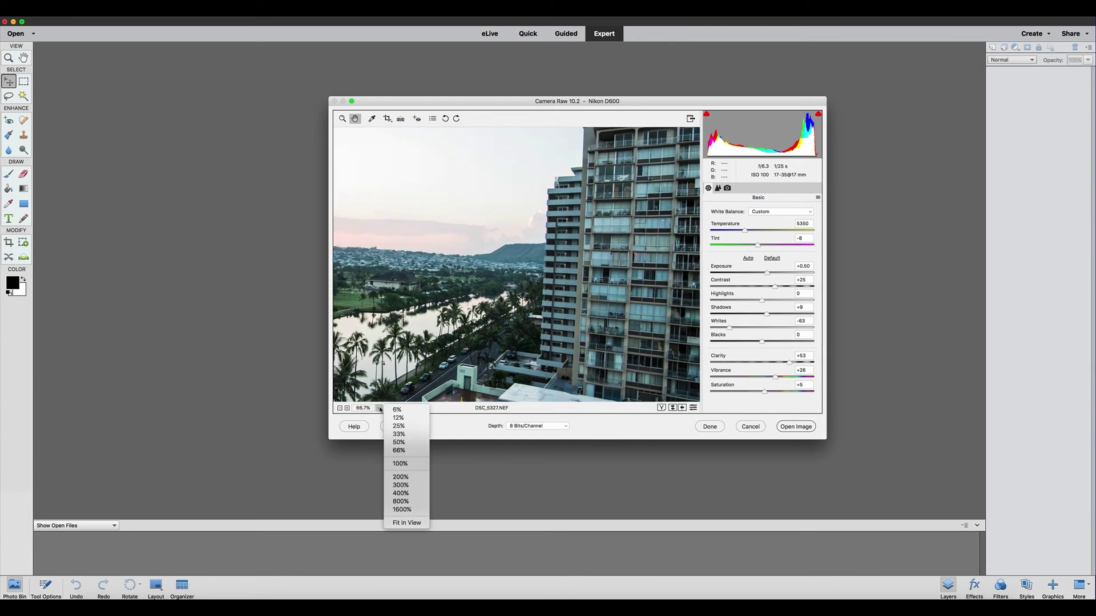
{"action": "left_click", "coordinate": [399, 426]}
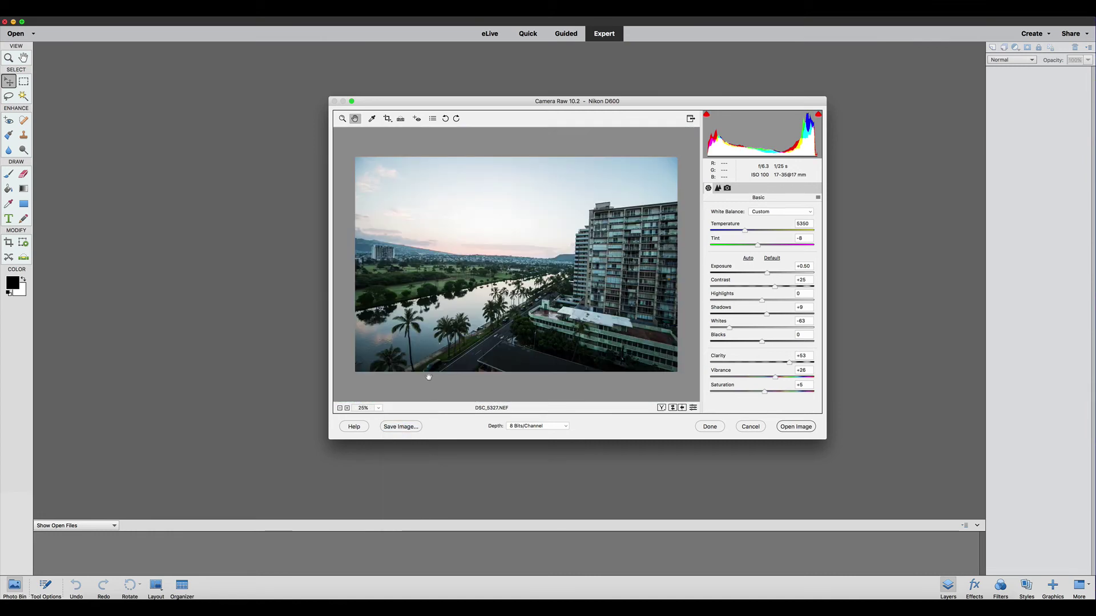
Zoom the preview to 33.3%, then open DSC_5327.NEF in the Expert editor with its adjustments
{"action": "left_click", "coordinate": [347, 409]}
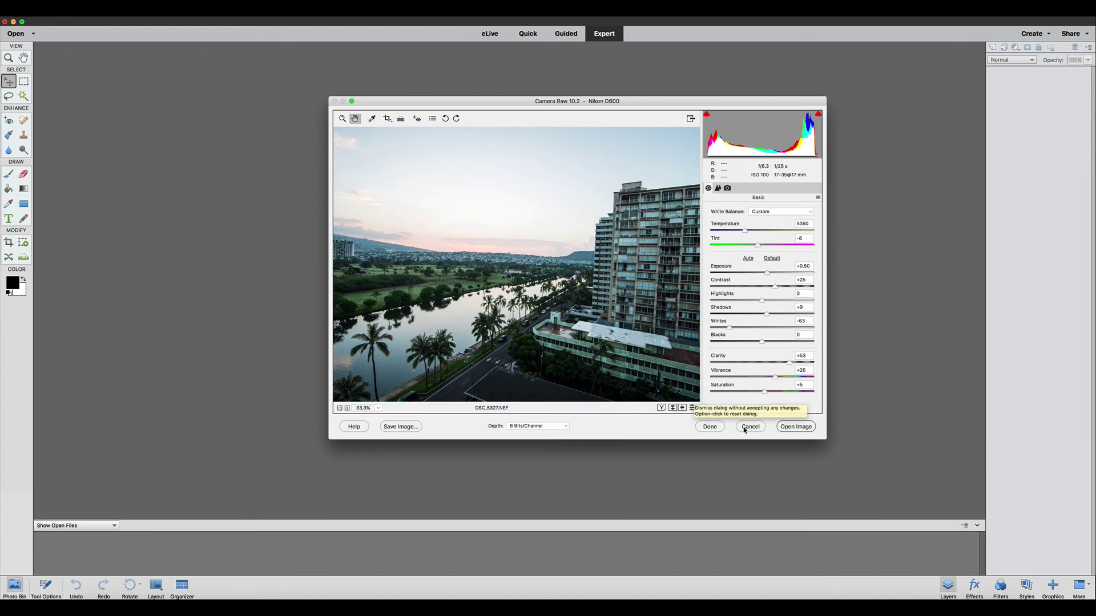
{"action": "left_click", "coordinate": [797, 430]}
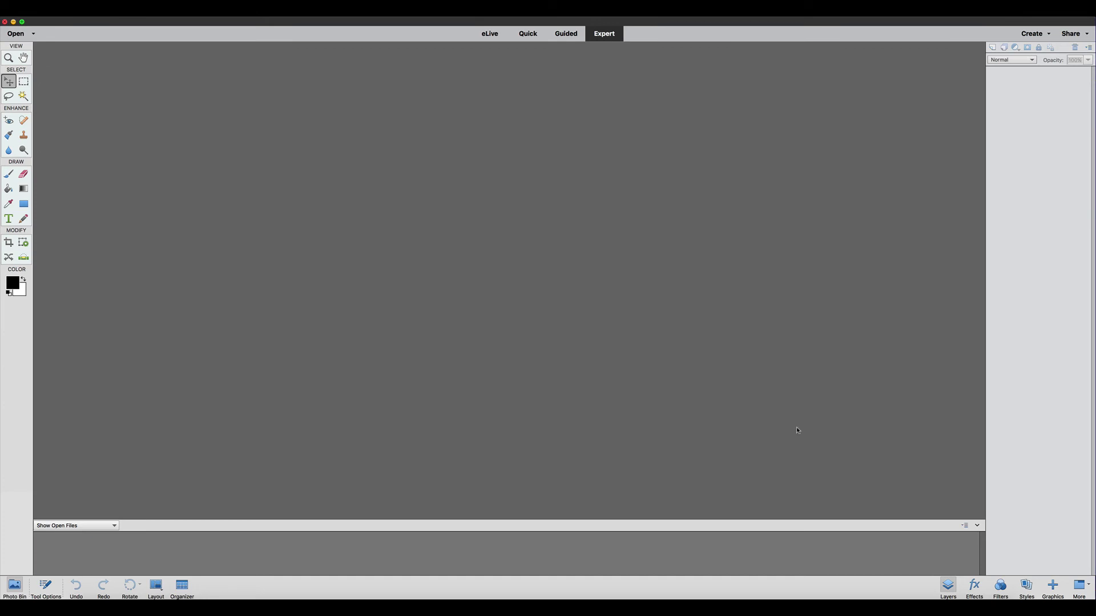